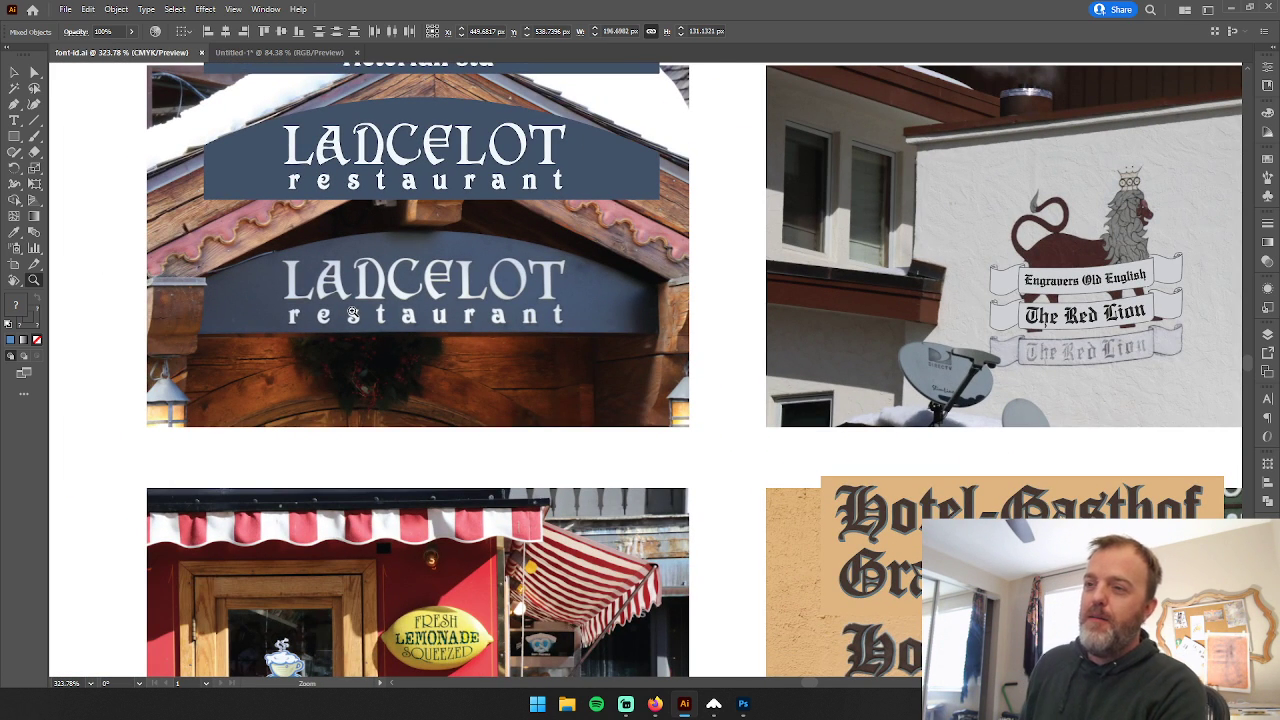
# Examine the Lancelot restaurant sign photo and compare its lettering with the Hermia and Victorian Std recreations above it
pyautogui.scroll(1, 475, 490)
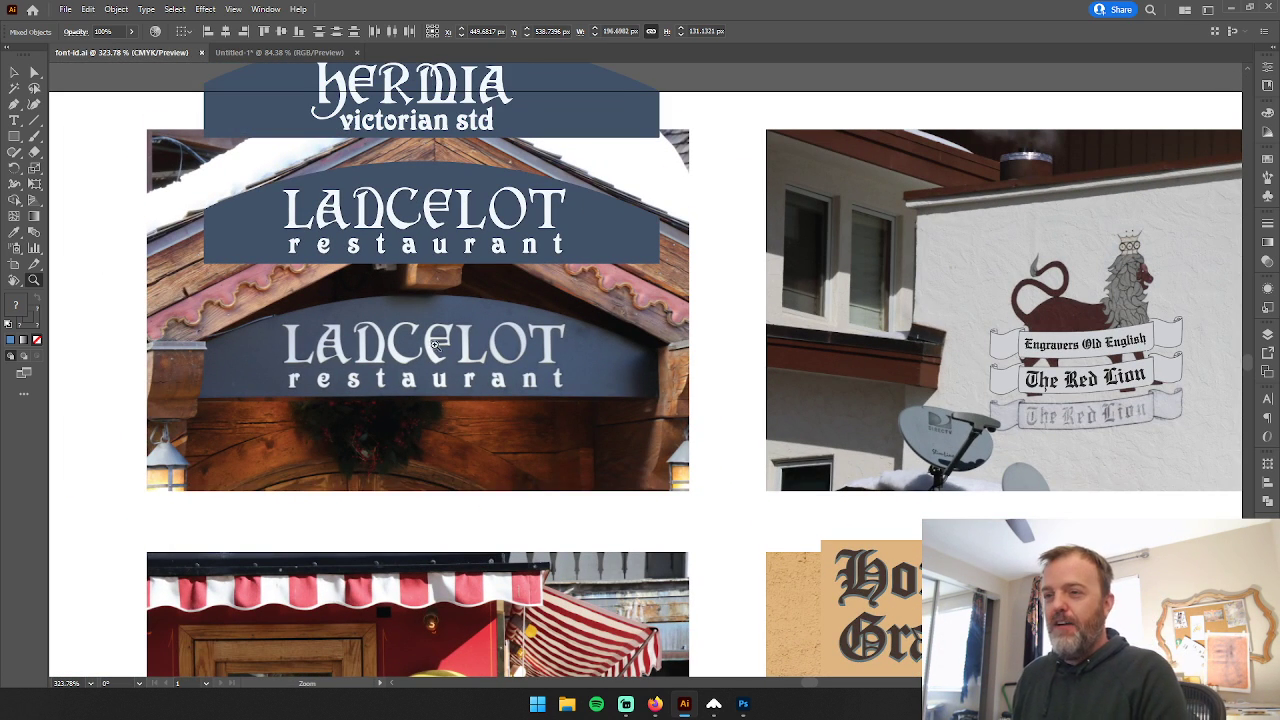
pyautogui.scroll(1, 397, 347)
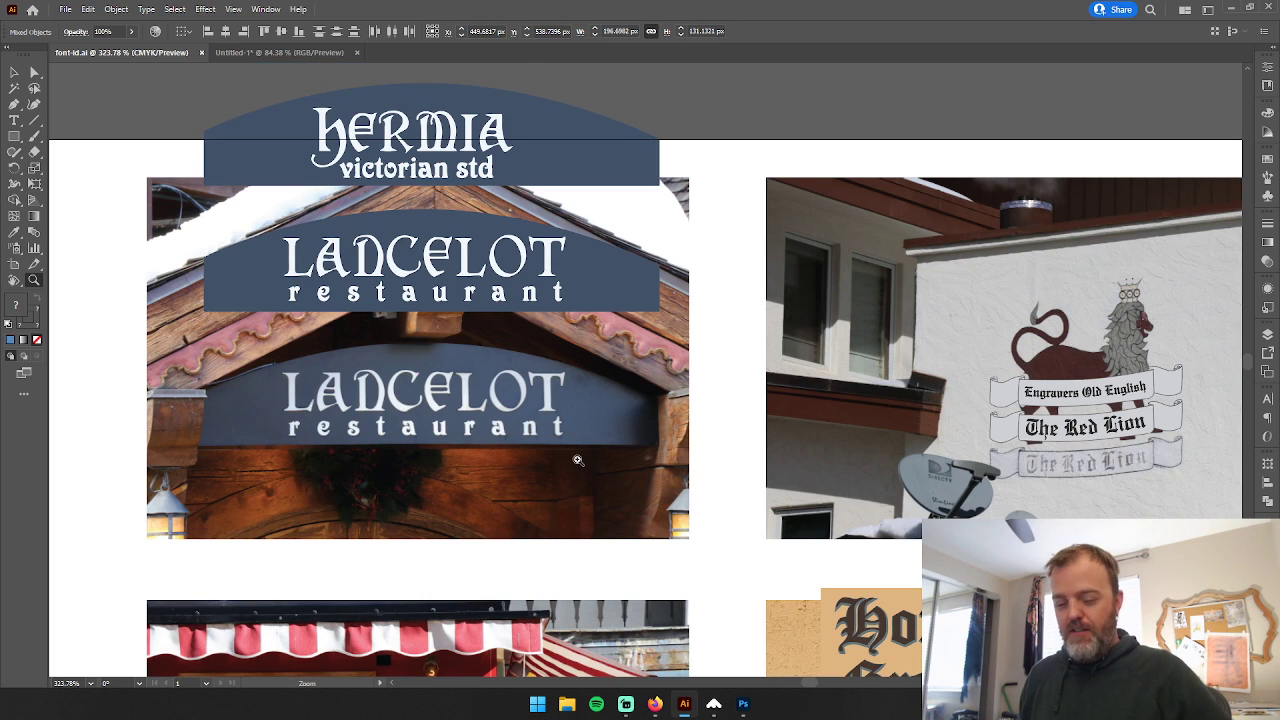
pyautogui.scroll(-3, 770, 481)
pyautogui.moveTo(967, 516); pyautogui.dragTo(747, 320)
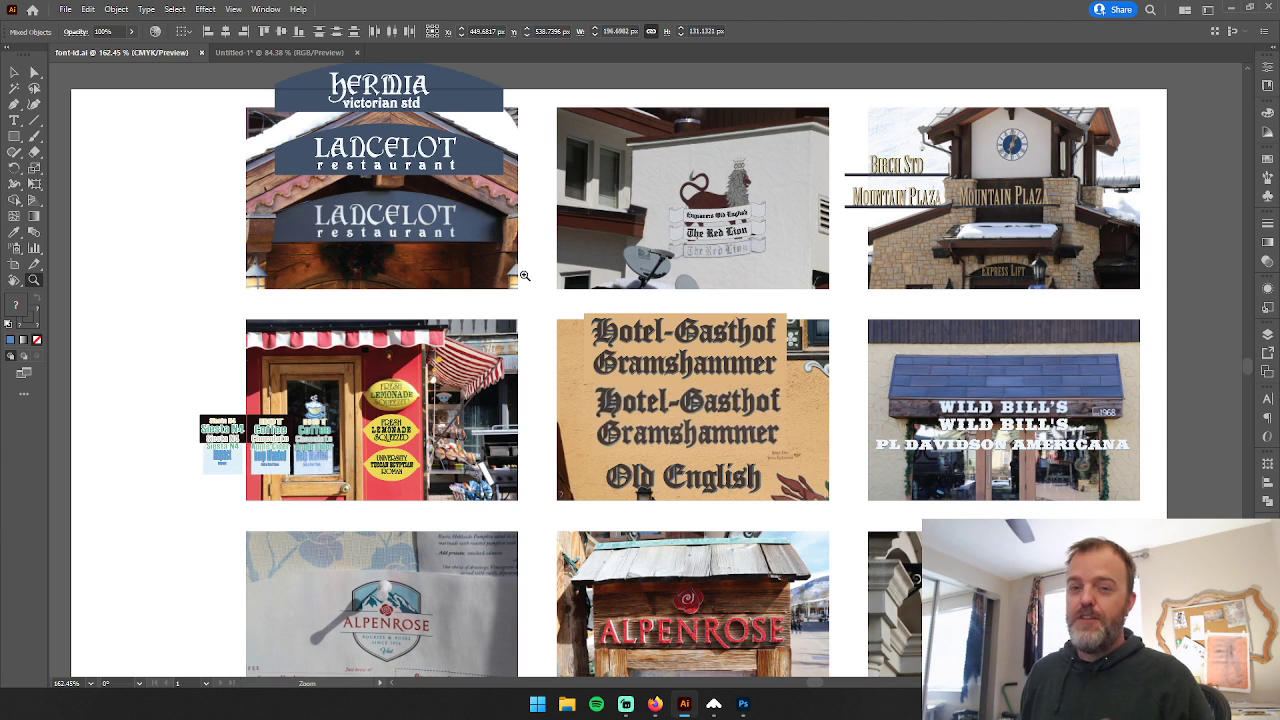
pyautogui.scroll(1, 524, 275)
pyautogui.moveTo(307, 131); pyautogui.dragTo(564, 363)
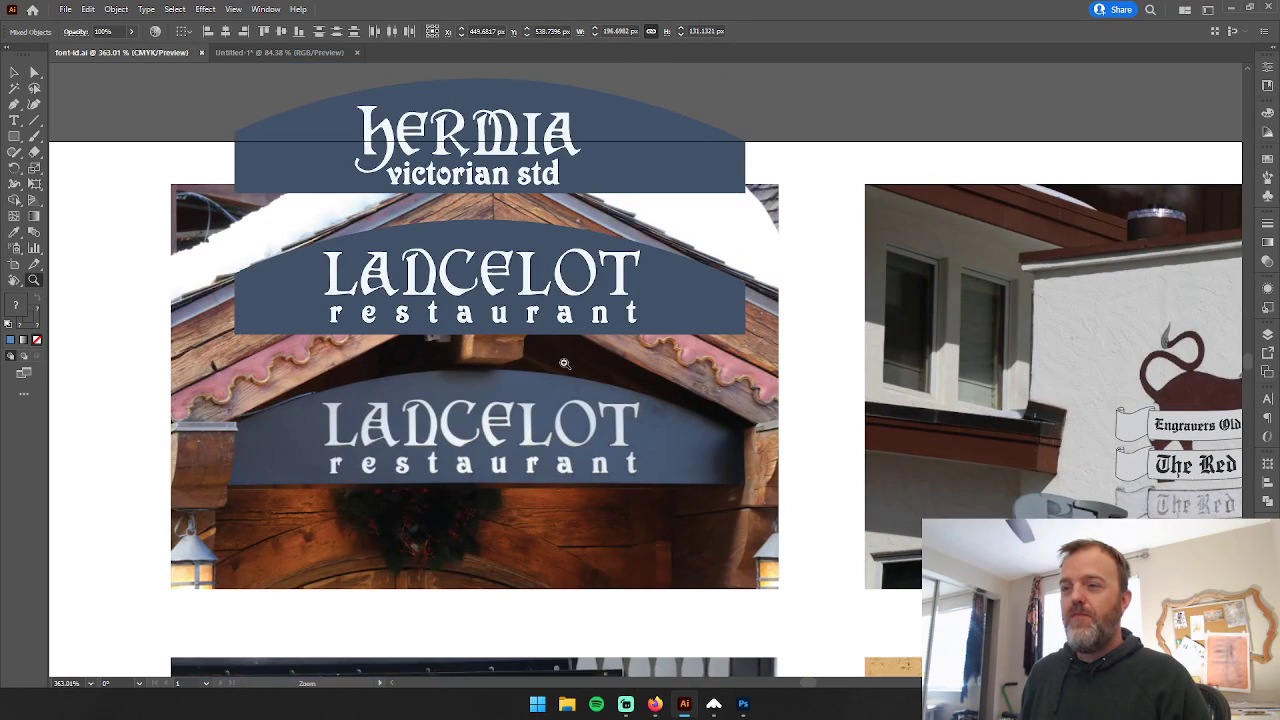
pyautogui.scroll(1, 564, 363)
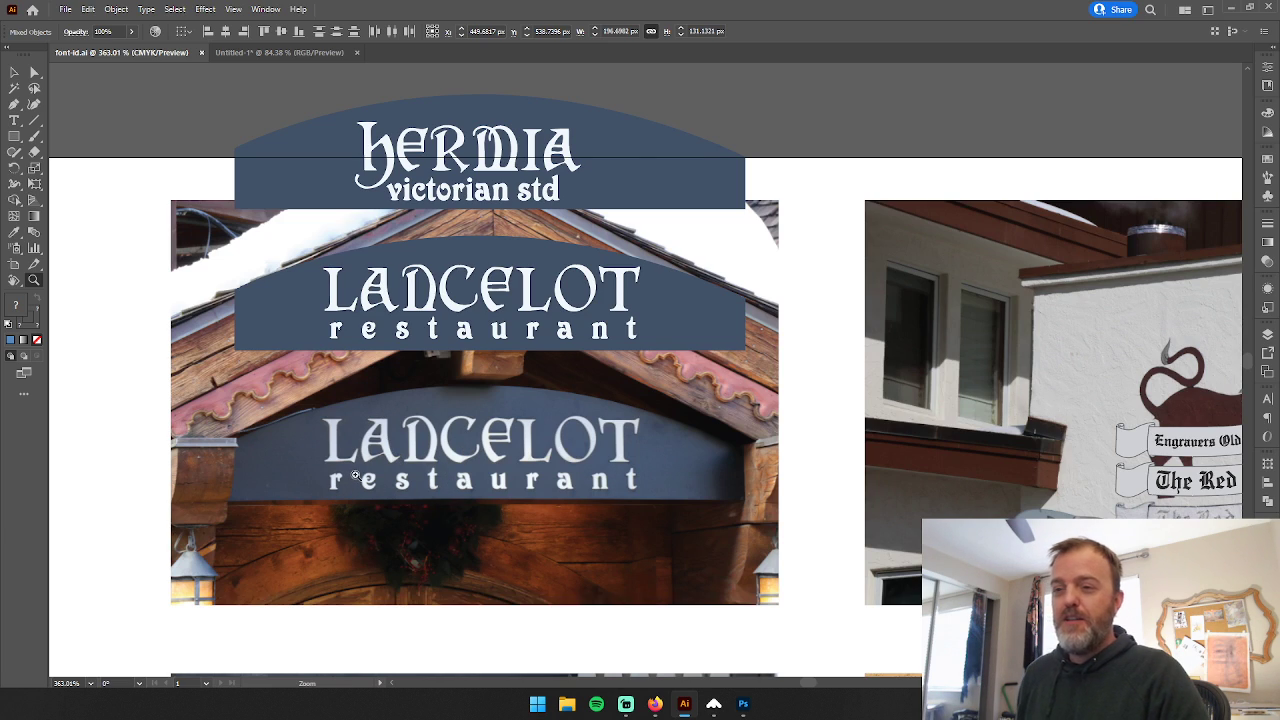
pyautogui.scroll(-2, 365, 430)
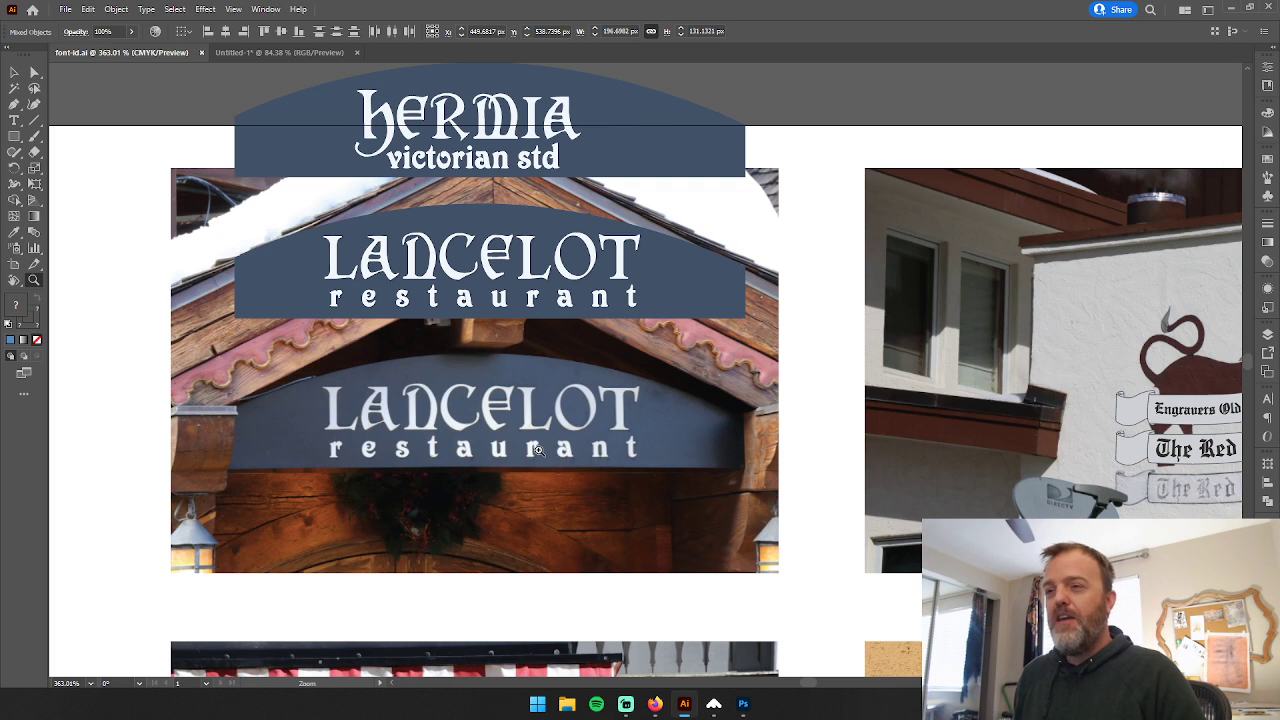
# Compare the blackletter on The Red Lion and Hotel-Gasthof Gramshammer signs with their Engravers Old English and Old English recreations
pyautogui.moveTo(1067, 412); pyautogui.dragTo(670, 236)
pyautogui.moveTo(812, 310); pyautogui.dragTo(780, 340)
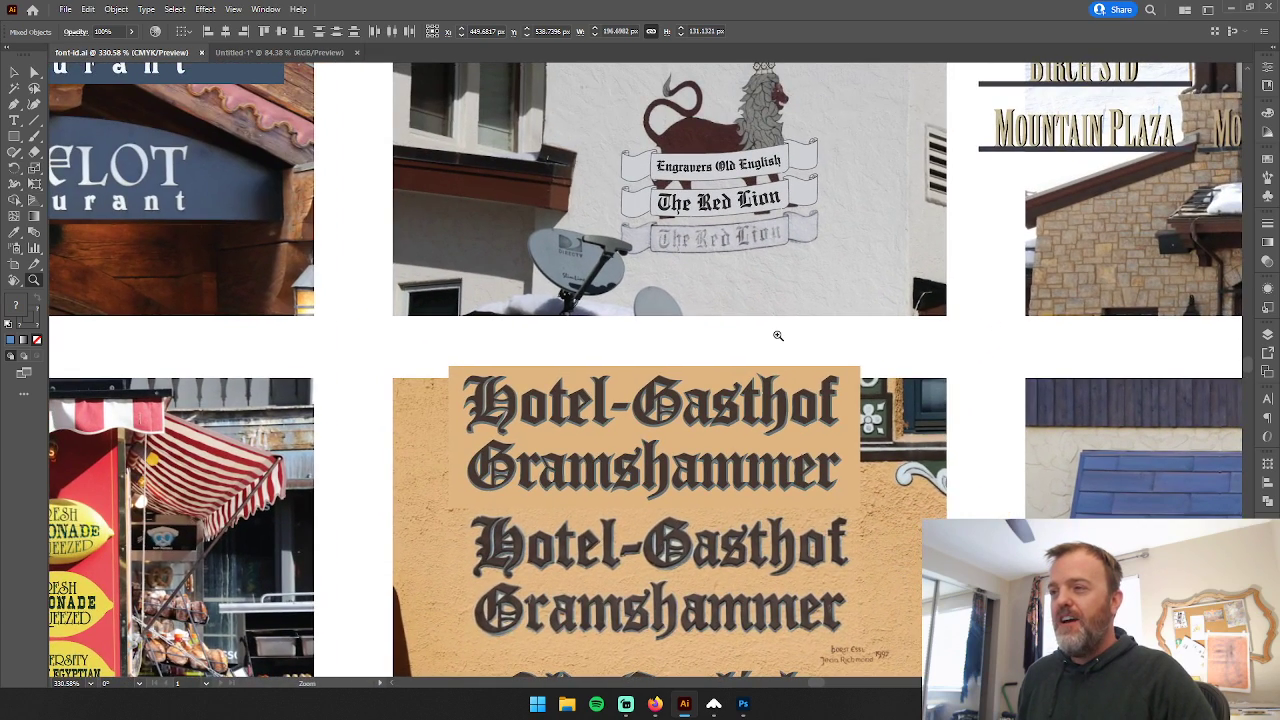
pyautogui.scroll(1, 762, 345)
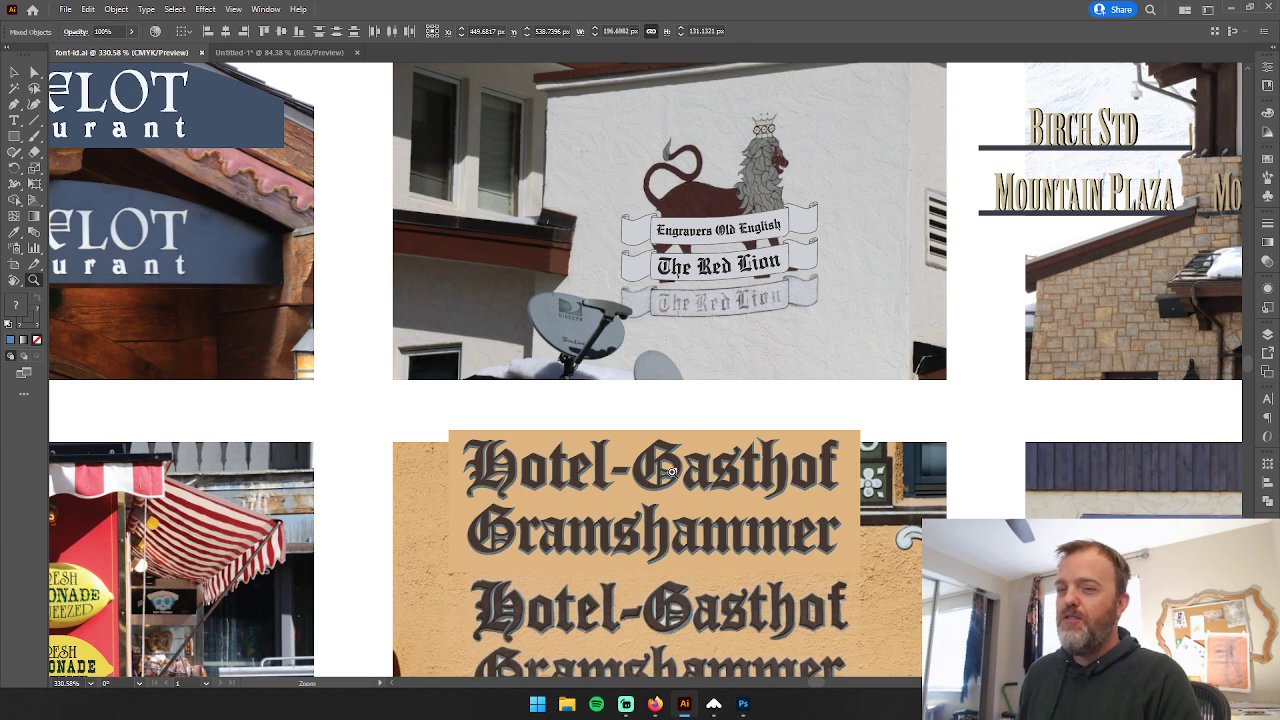
pyautogui.scroll(-2, 672, 468)
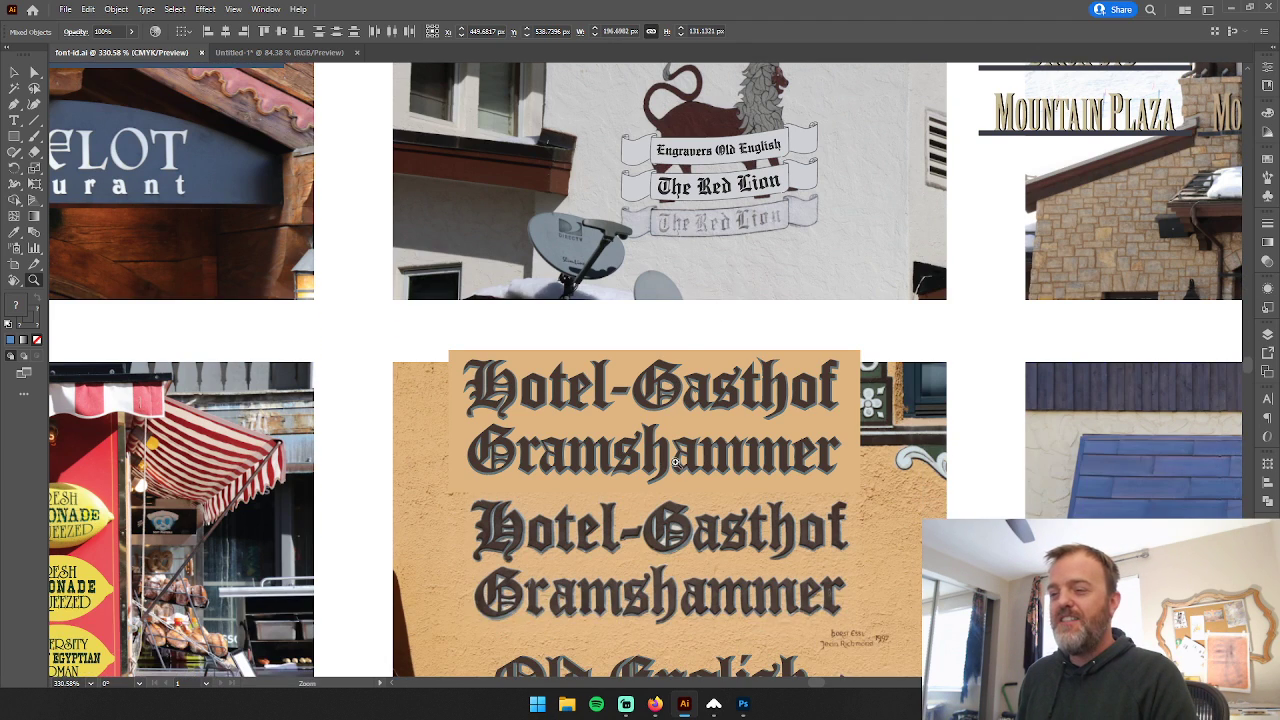
pyautogui.scroll(1, 675, 463)
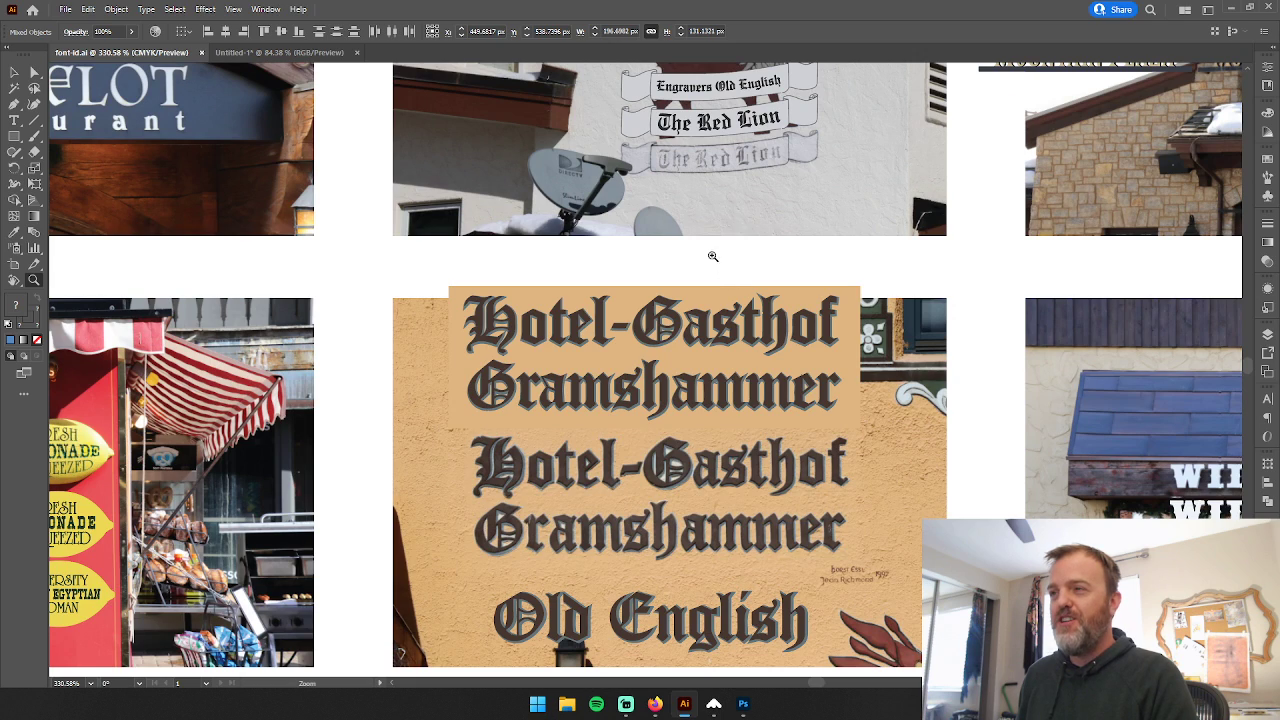
pyautogui.scroll(2, 727, 328)
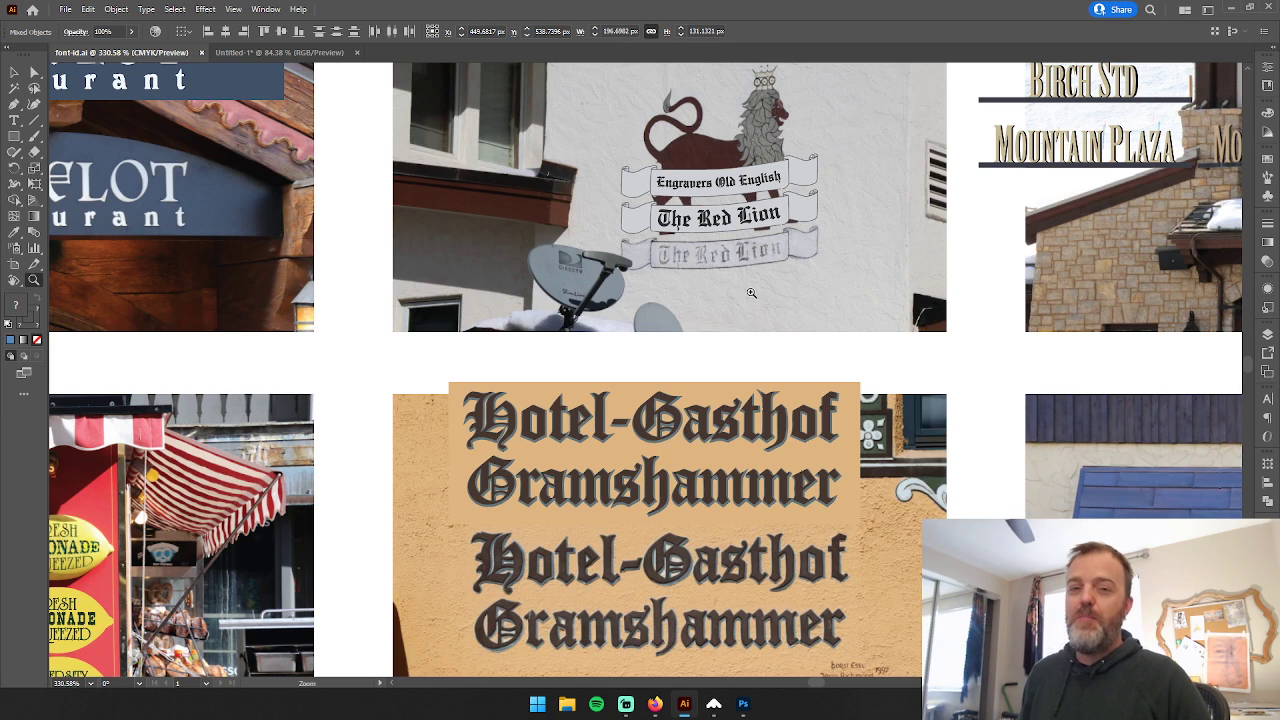
pyautogui.scroll(-3, 740, 270)
pyautogui.scroll(-1, 735, 265)
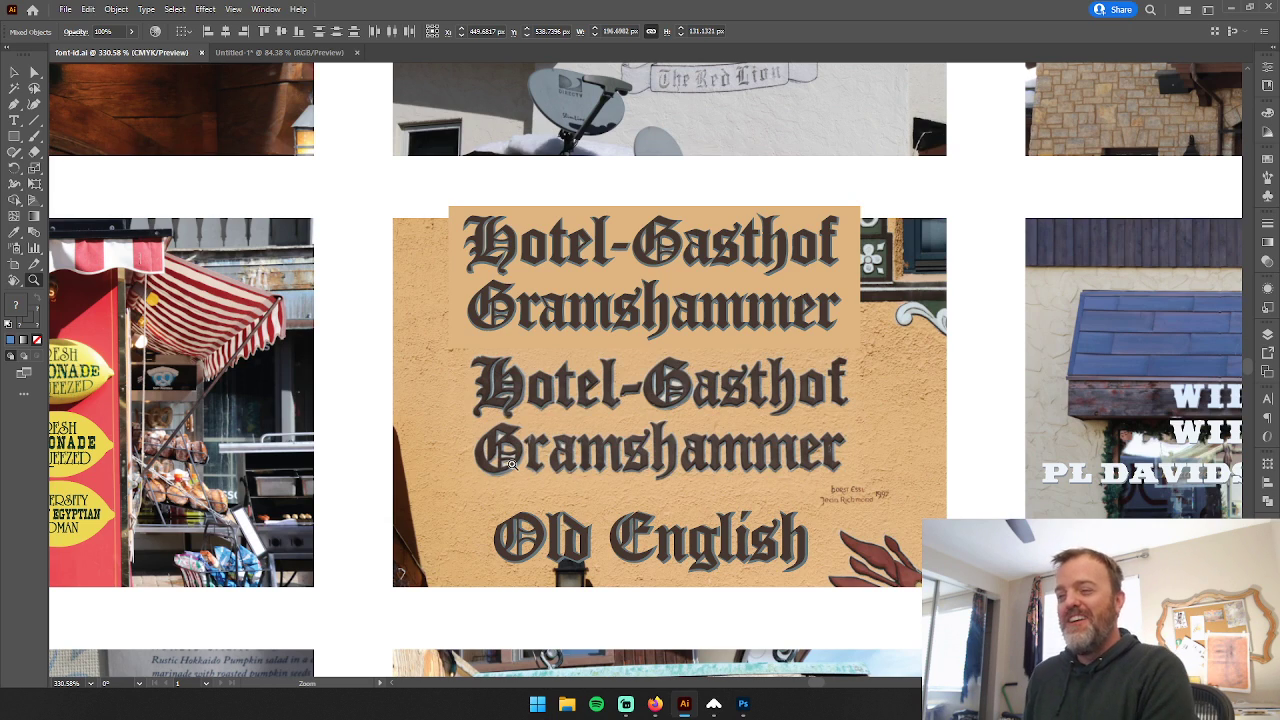
pyautogui.scroll(2, 692, 584)
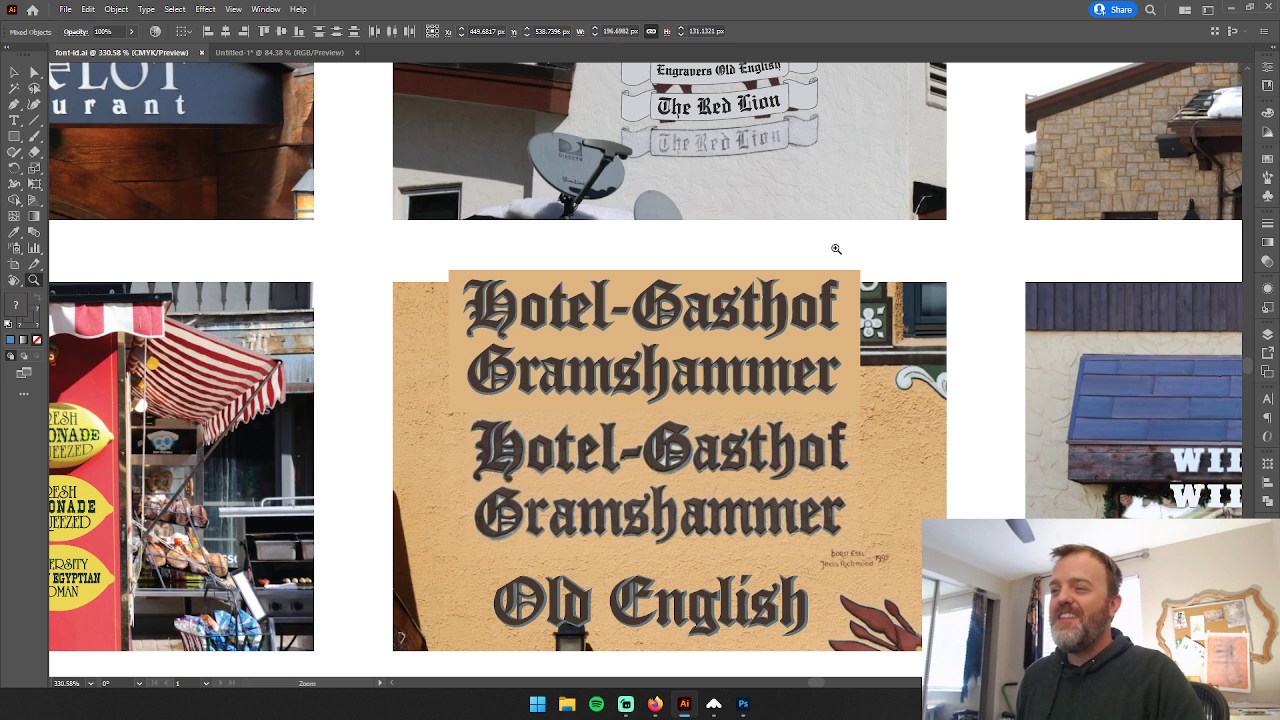
pyautogui.scroll(-2, 862, 238)
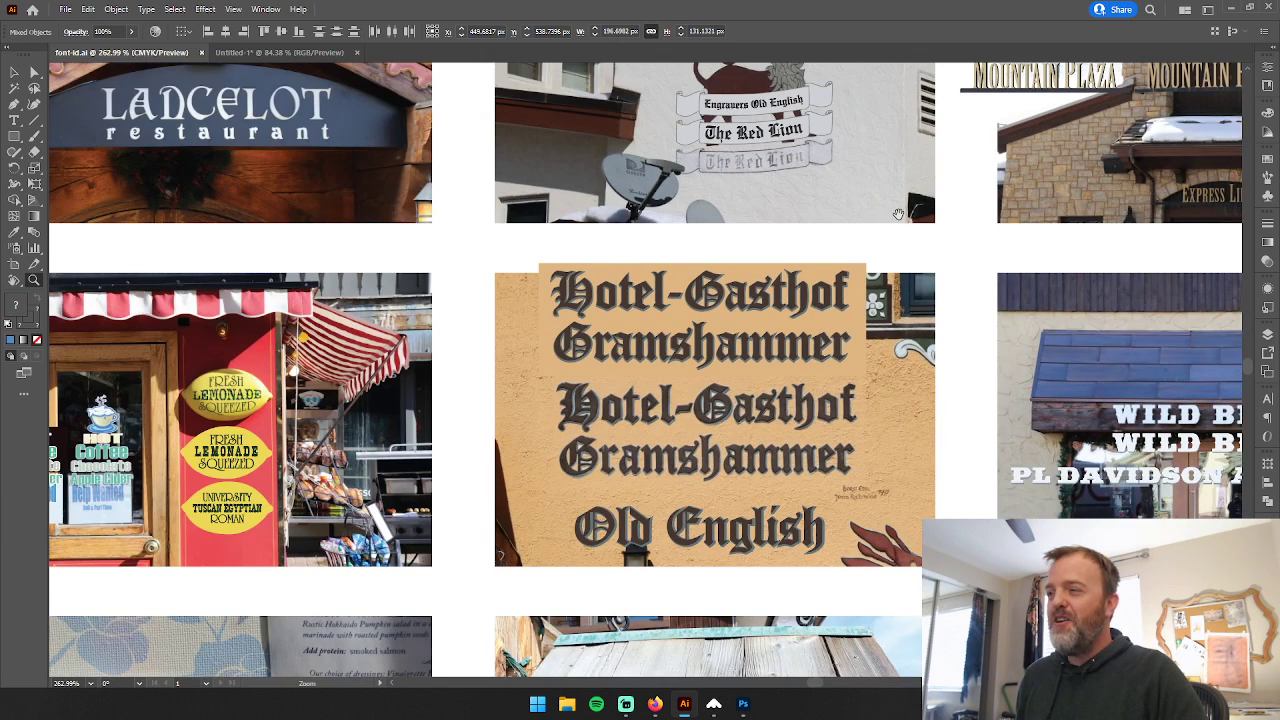
# Examine the Mountain Plaza and Express Lift lettering up close against the Birch Std sample
pyautogui.moveTo(899, 214); pyautogui.dragTo(790, 281)
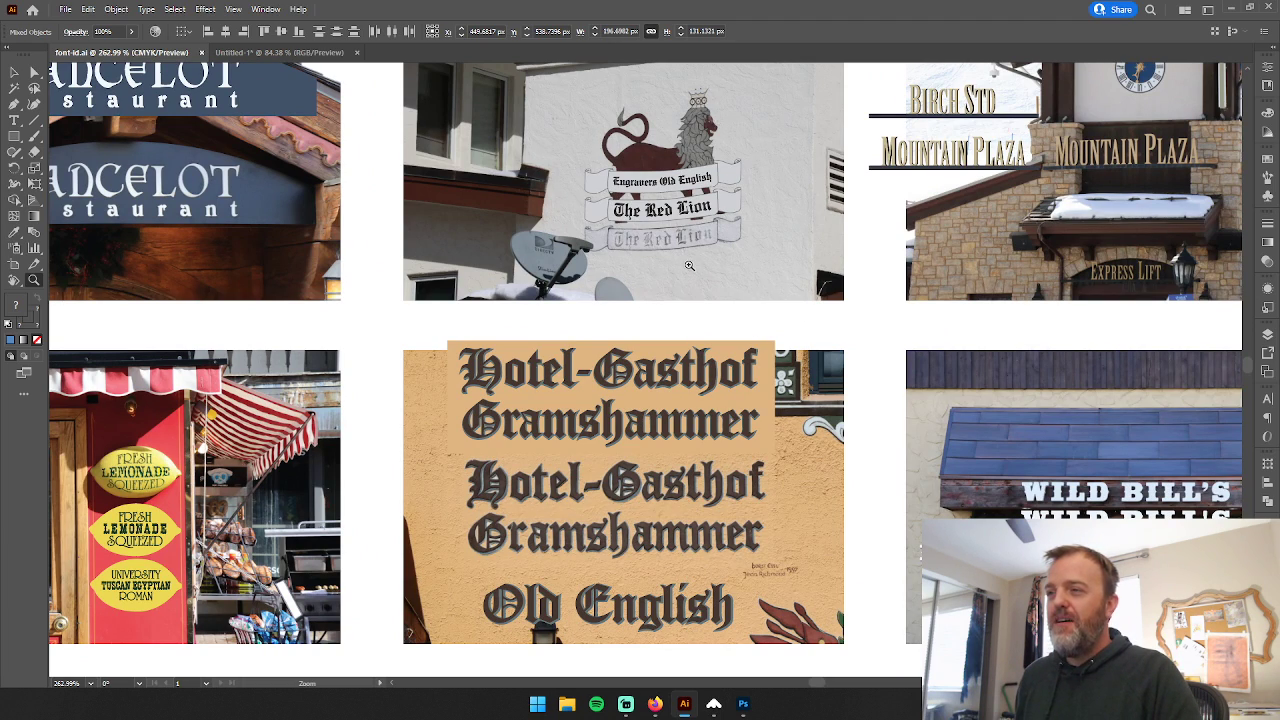
pyautogui.moveTo(908, 224); pyautogui.dragTo(740, 250)
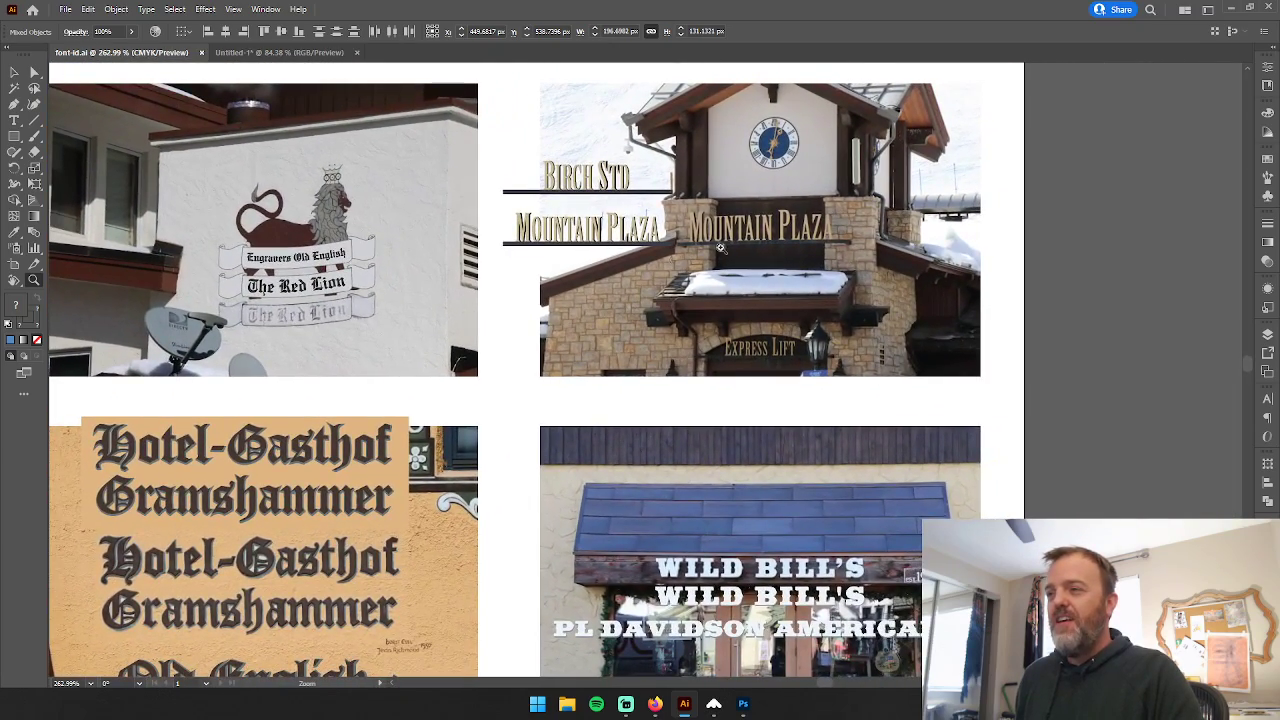
pyautogui.click(734, 211)
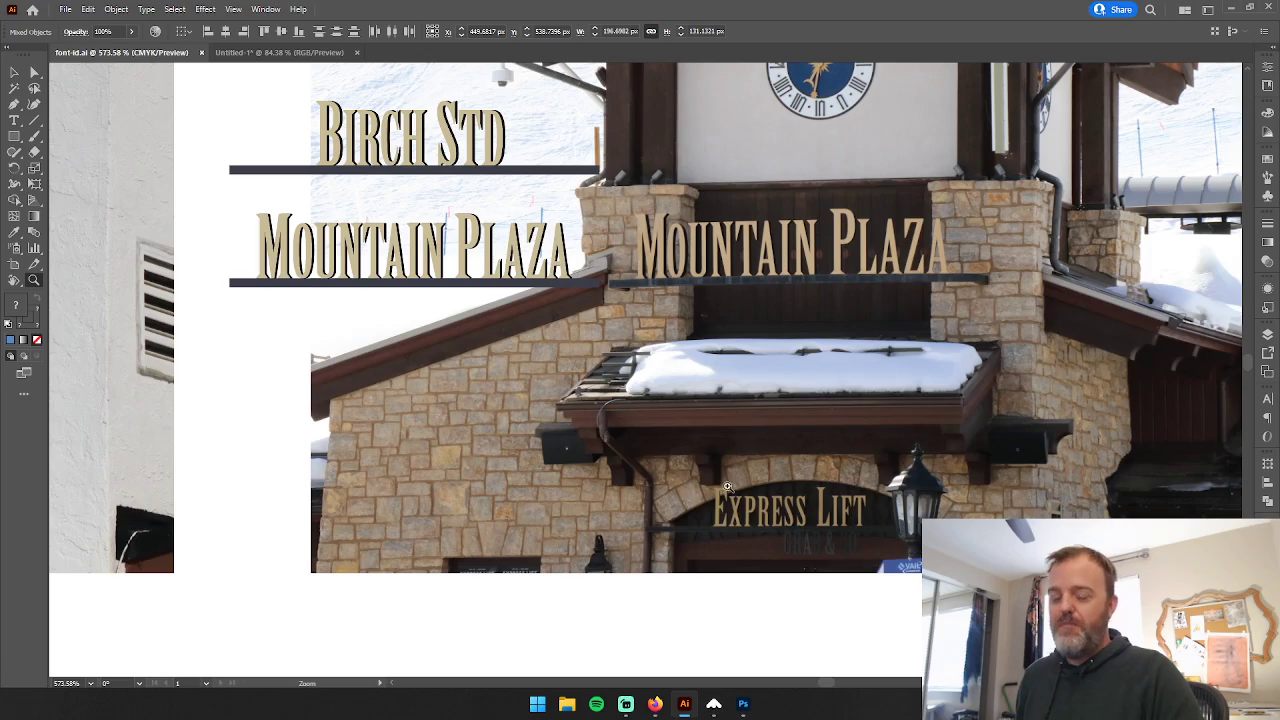
# Examine the coffee shop door and lemonade signs beside their Siesta N4, Impact, University Roman and Tuscan Egyptian matches
pyautogui.scroll(-5, 777, 481)
pyautogui.scroll(-3, 443, 395)
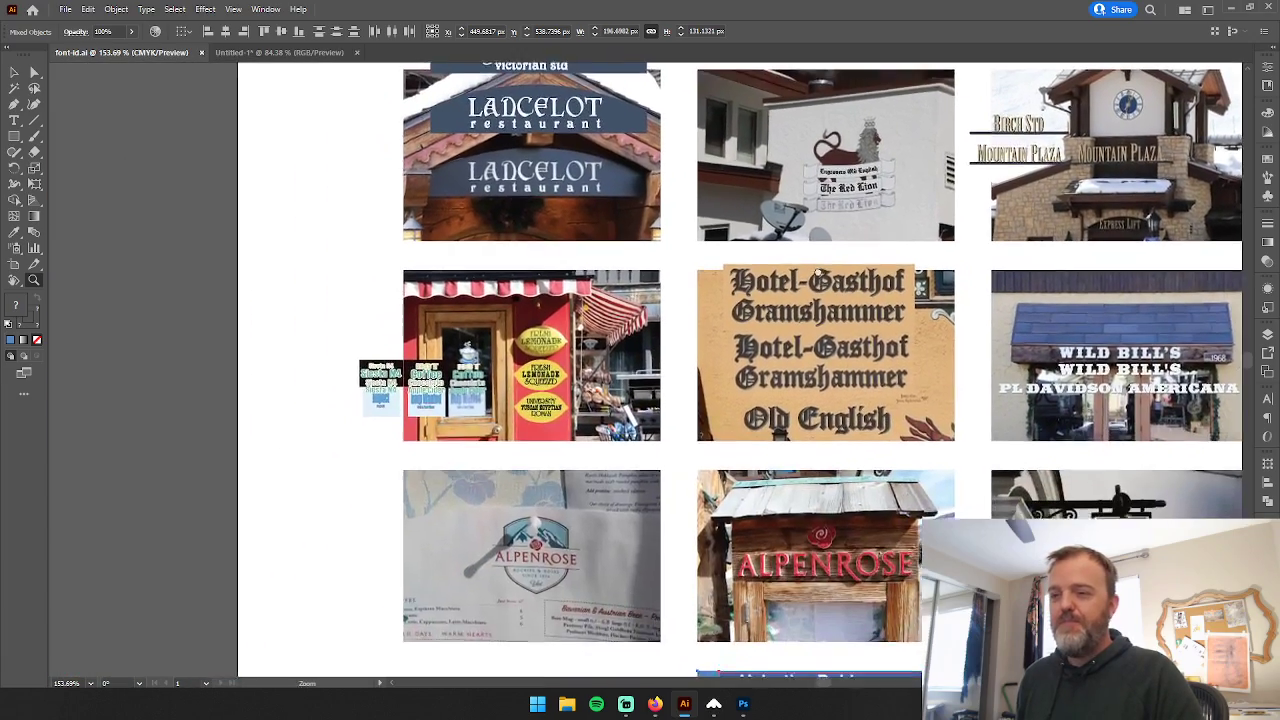
pyautogui.scroll(5, 443, 395)
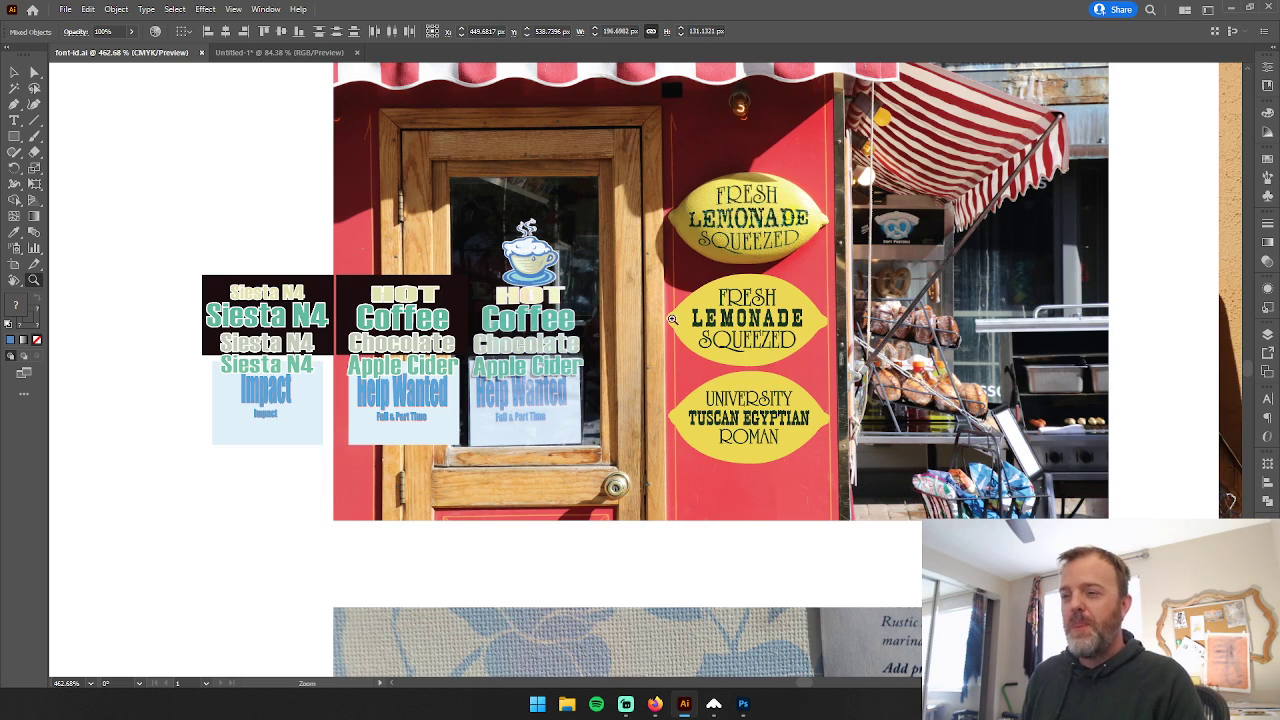
pyautogui.click(508, 350)
pyautogui.scroll(1, 495, 290)
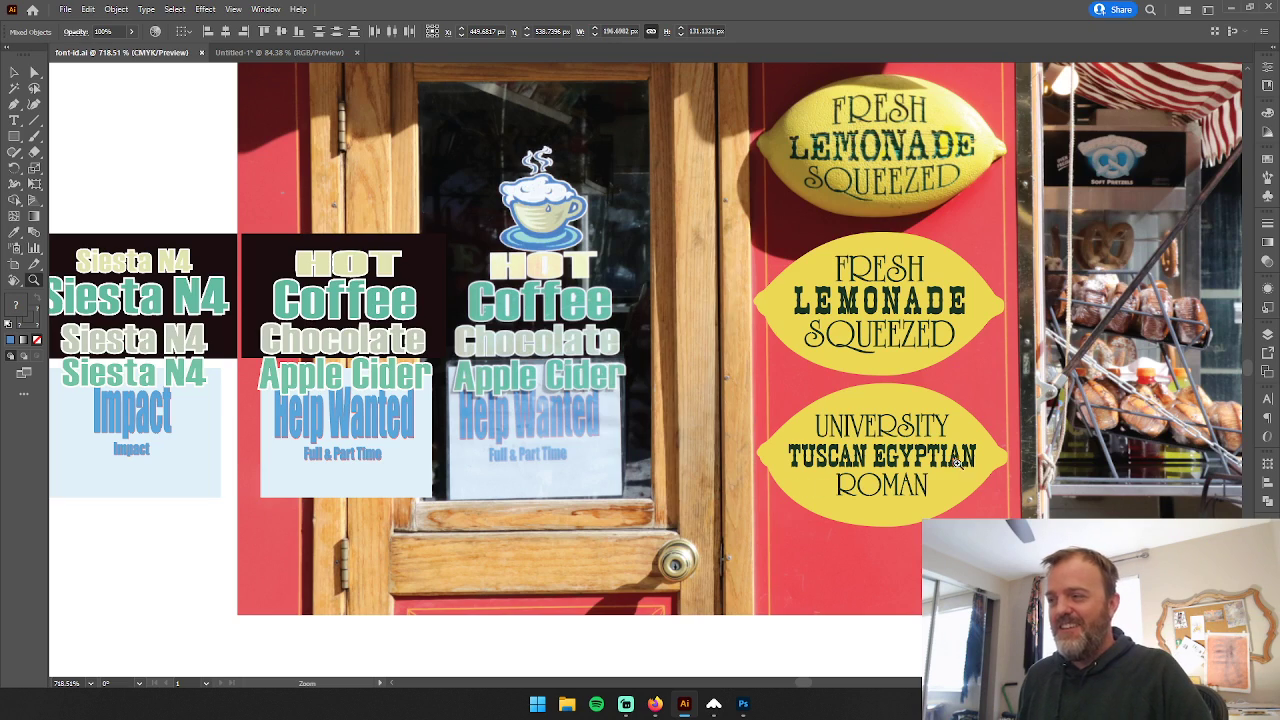
# Examine the Wild Bill's storefront lettering against the PL Davidson Americana recreation
pyautogui.keyDown('alt'); pyautogui.click(1047, 449); pyautogui.keyUp('alt')
pyautogui.hscroll(10, 906, 453)
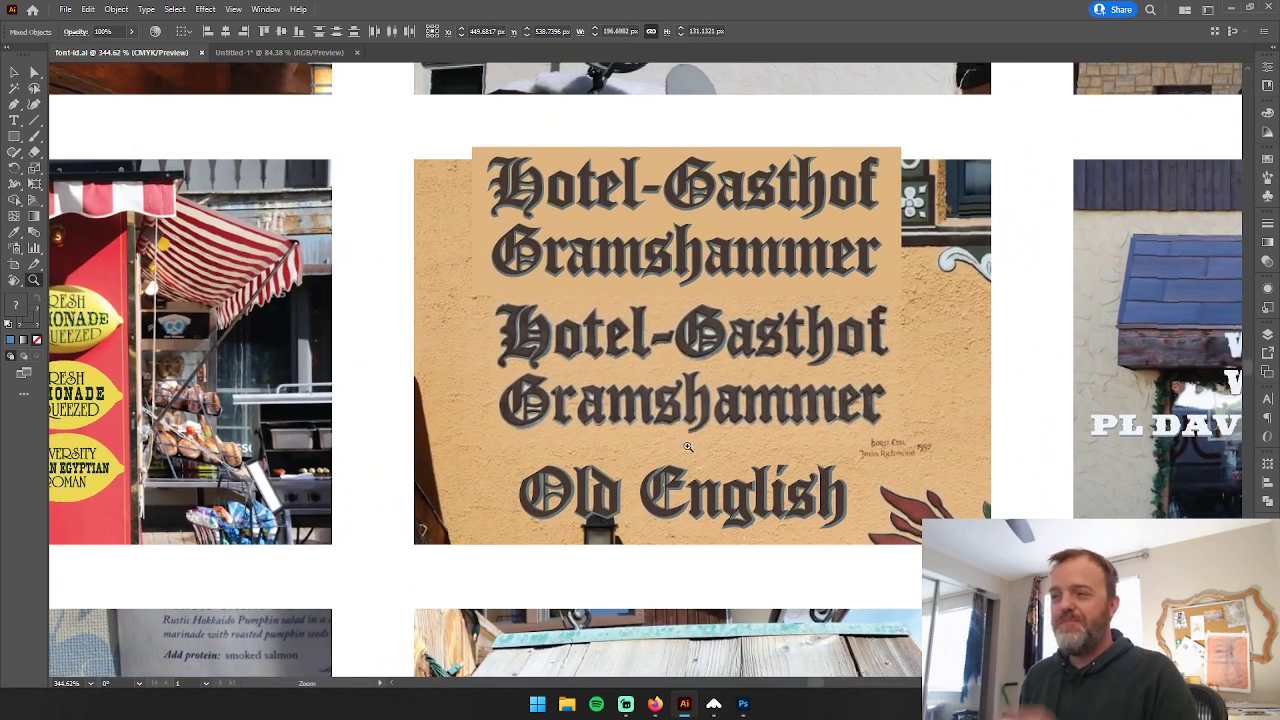
pyautogui.moveTo(1062, 426); pyautogui.dragTo(399, 420)
pyautogui.moveTo(714, 383); pyautogui.dragTo(1043, 286)
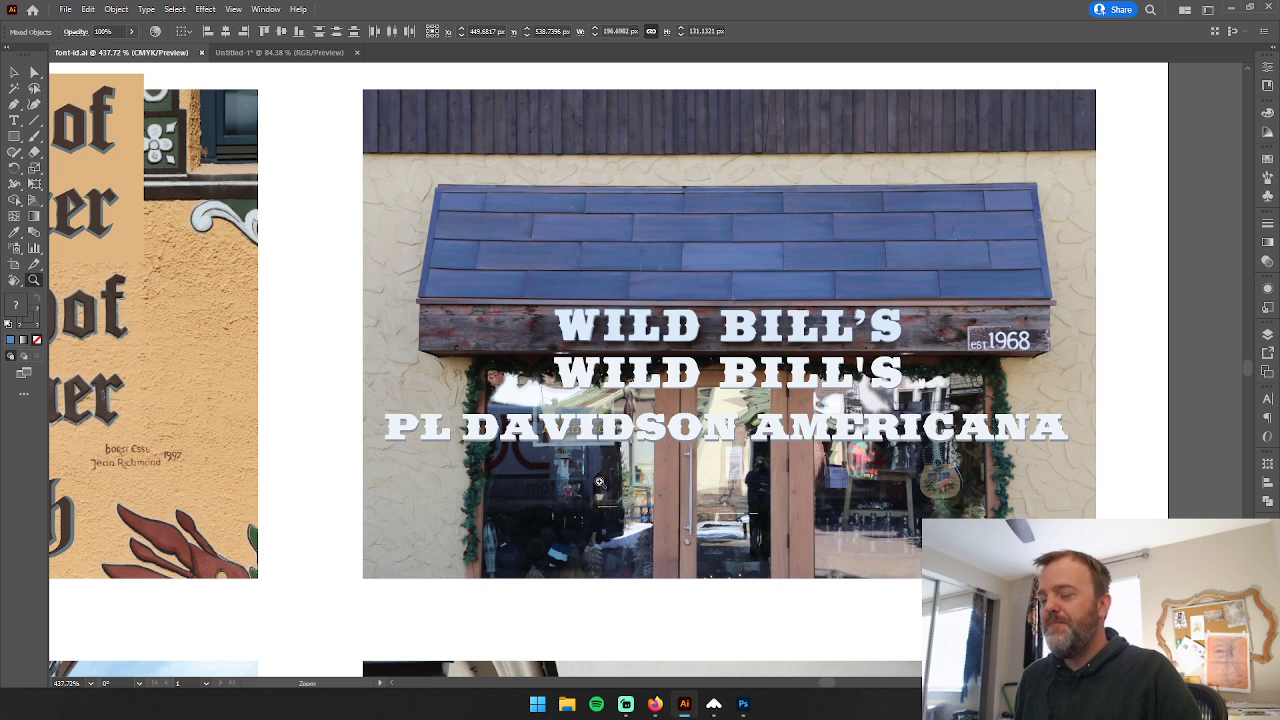
# Examine the Alpenrose menu and wooden sign photos, including the logo lettering and the Bavarian & Austrian Beer heading
pyautogui.moveTo(599, 483); pyautogui.dragTo(1043, 240)
pyautogui.moveTo(765, 388); pyautogui.dragTo(603, 375)
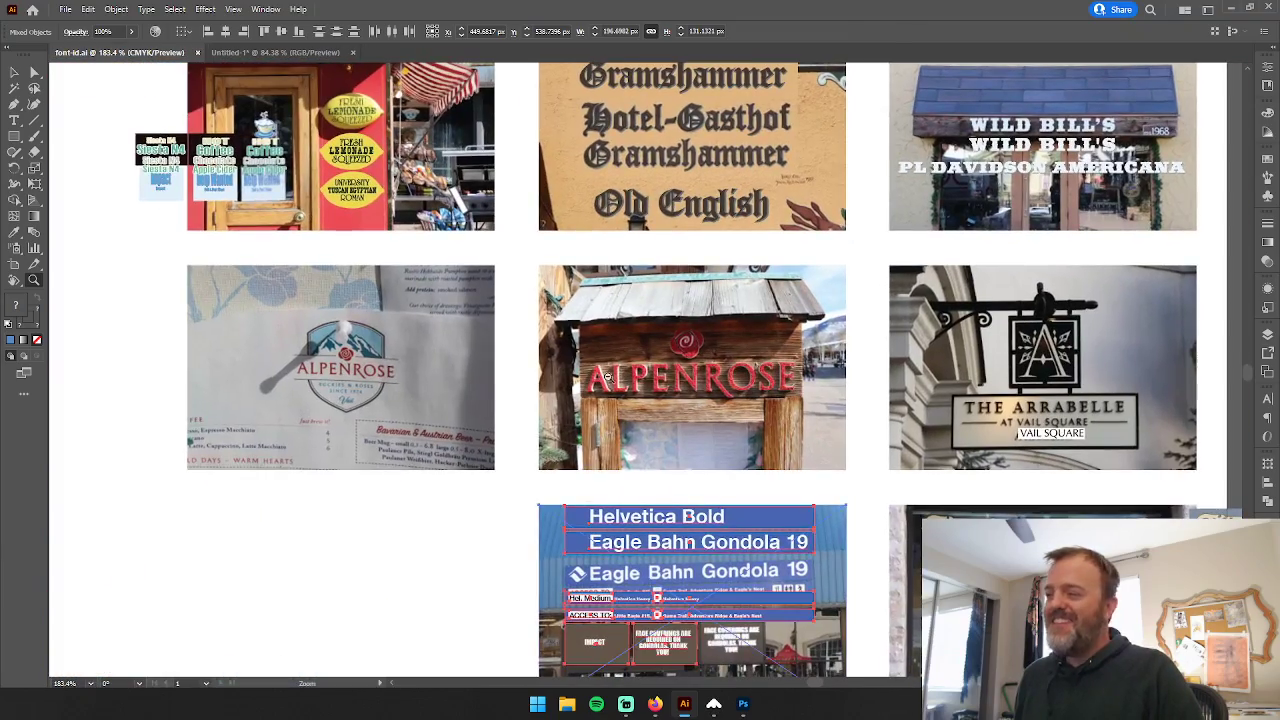
pyautogui.moveTo(480, 383); pyautogui.dragTo(670, 370)
pyautogui.moveTo(845, 395); pyautogui.dragTo(769, 384)
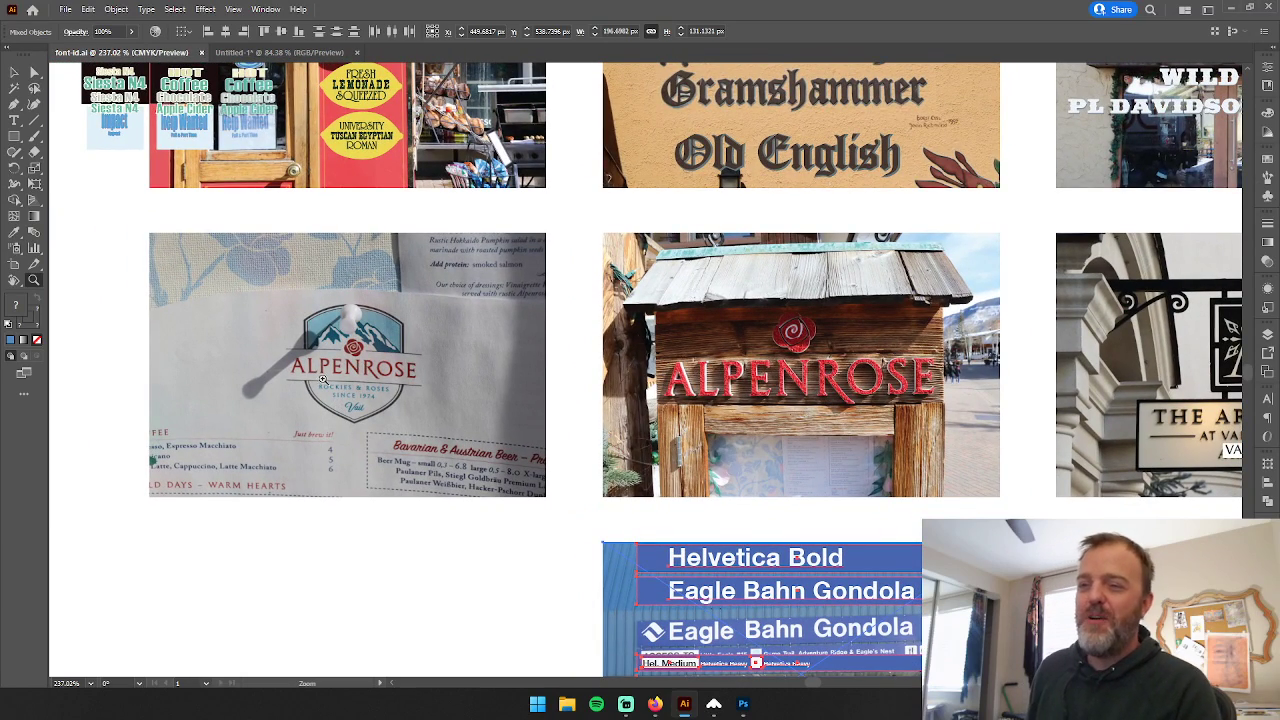
pyautogui.moveTo(296, 378); pyautogui.dragTo(390, 368)
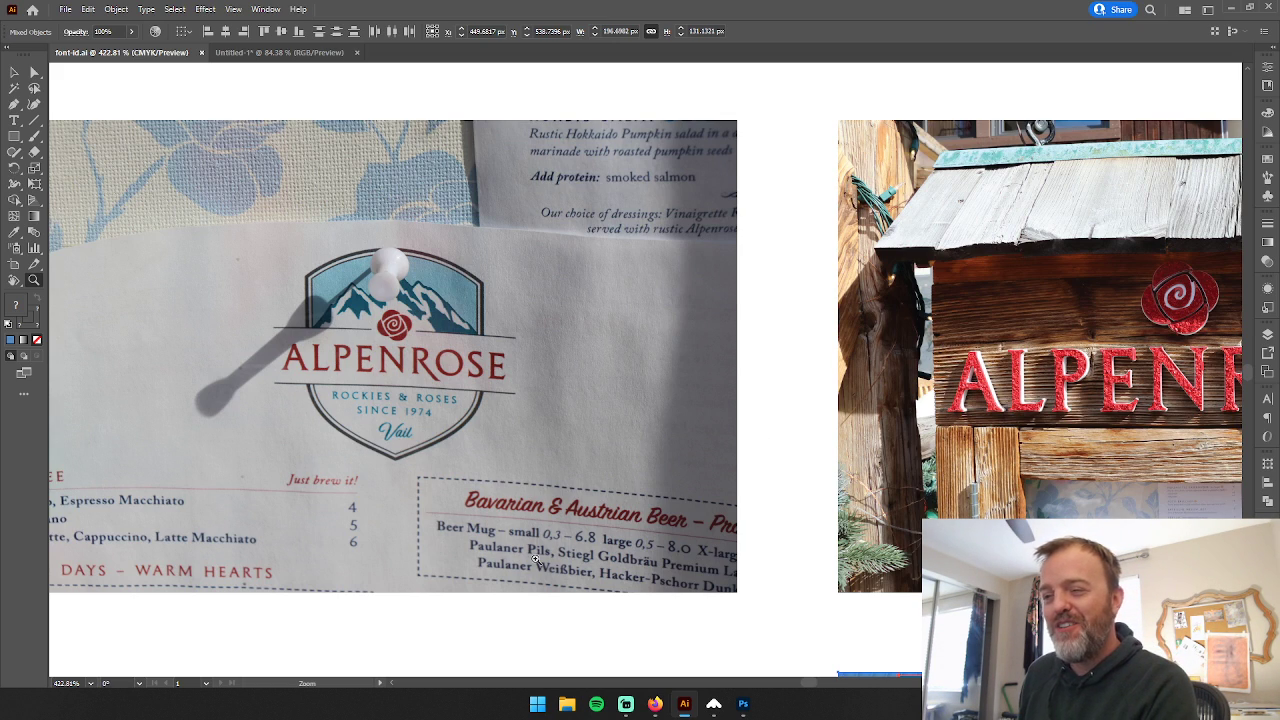
pyautogui.moveTo(557, 533); pyautogui.dragTo(539, 495)
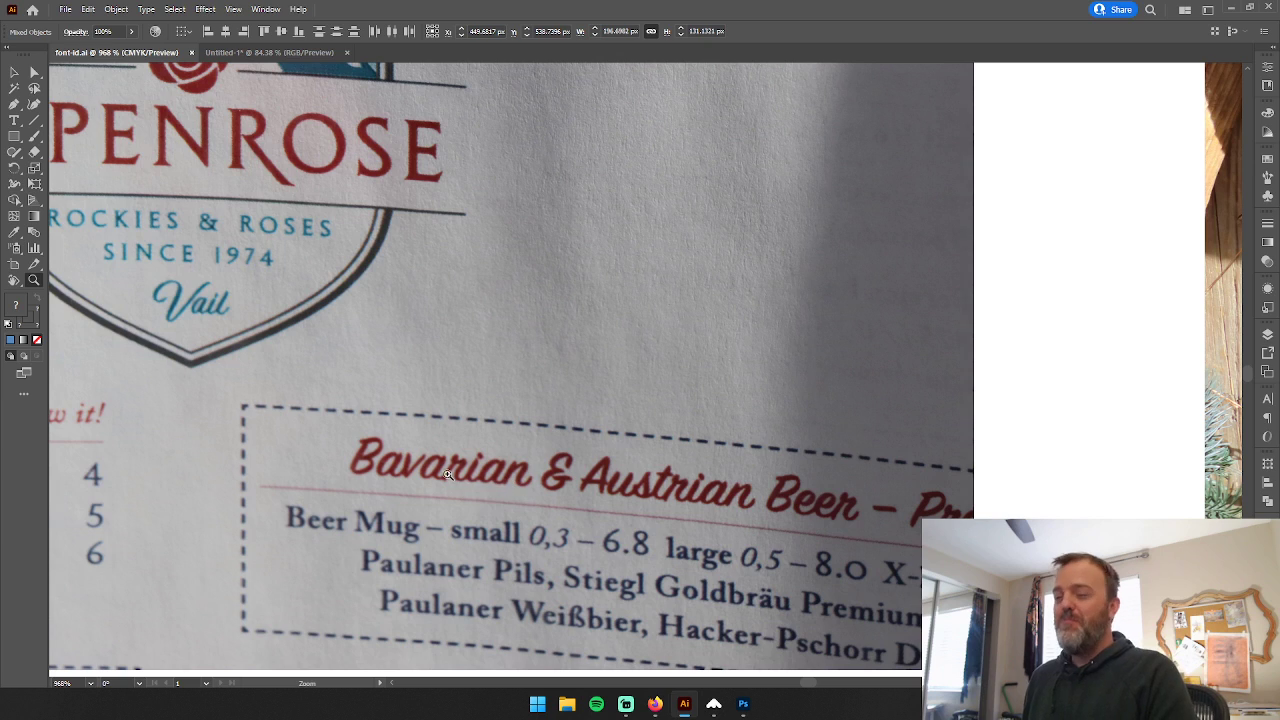
pyautogui.scroll(-3, 447, 474)
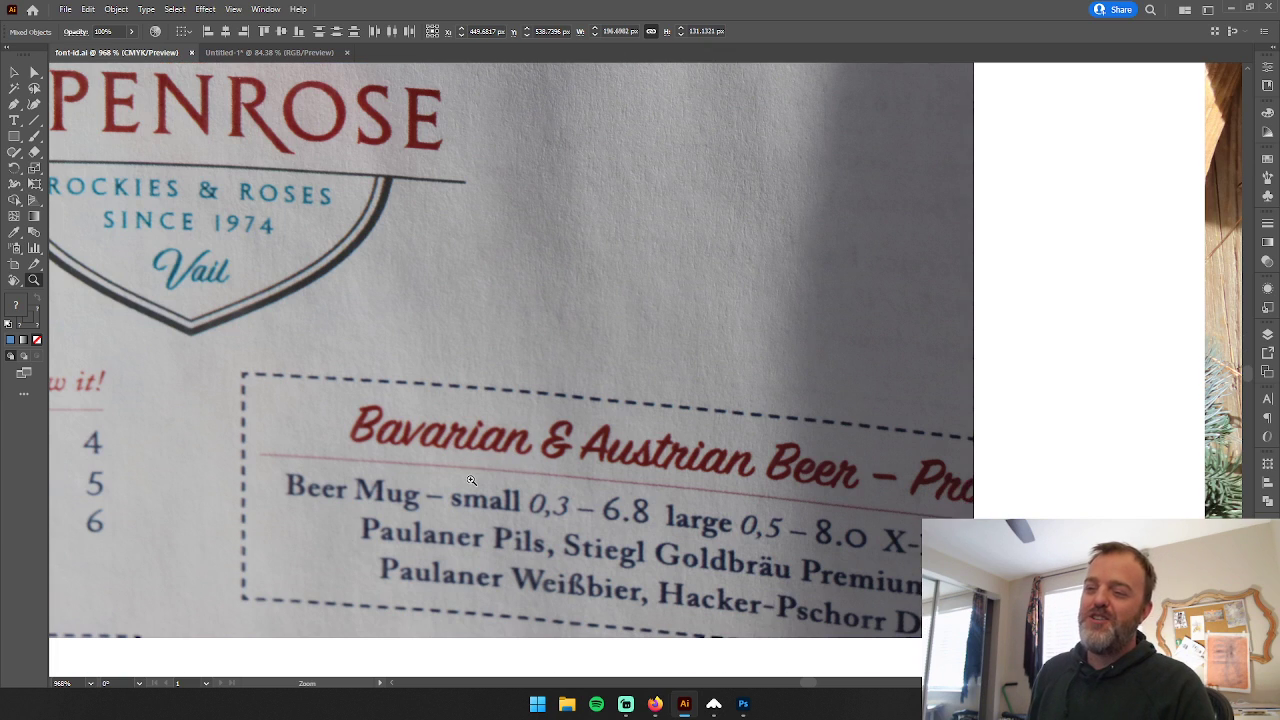
pyautogui.scroll(2, 447, 474)
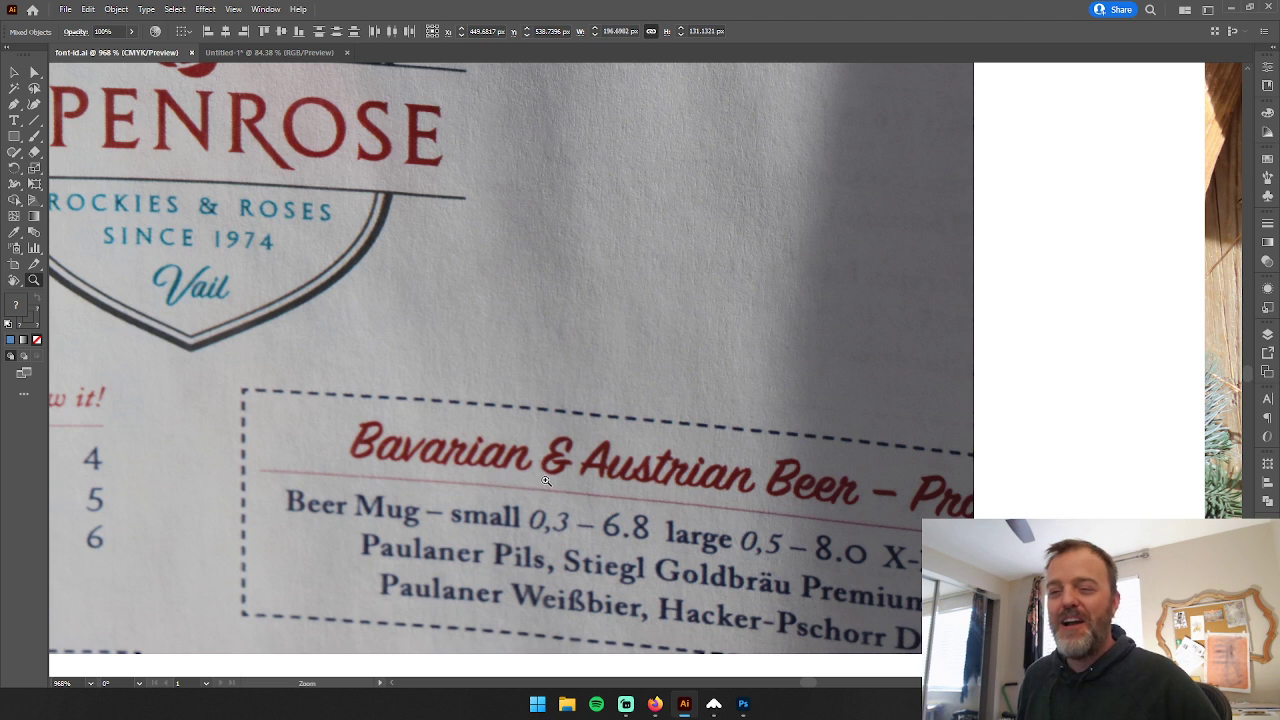
pyautogui.moveTo(638, 293); pyautogui.dragTo(515, 297)
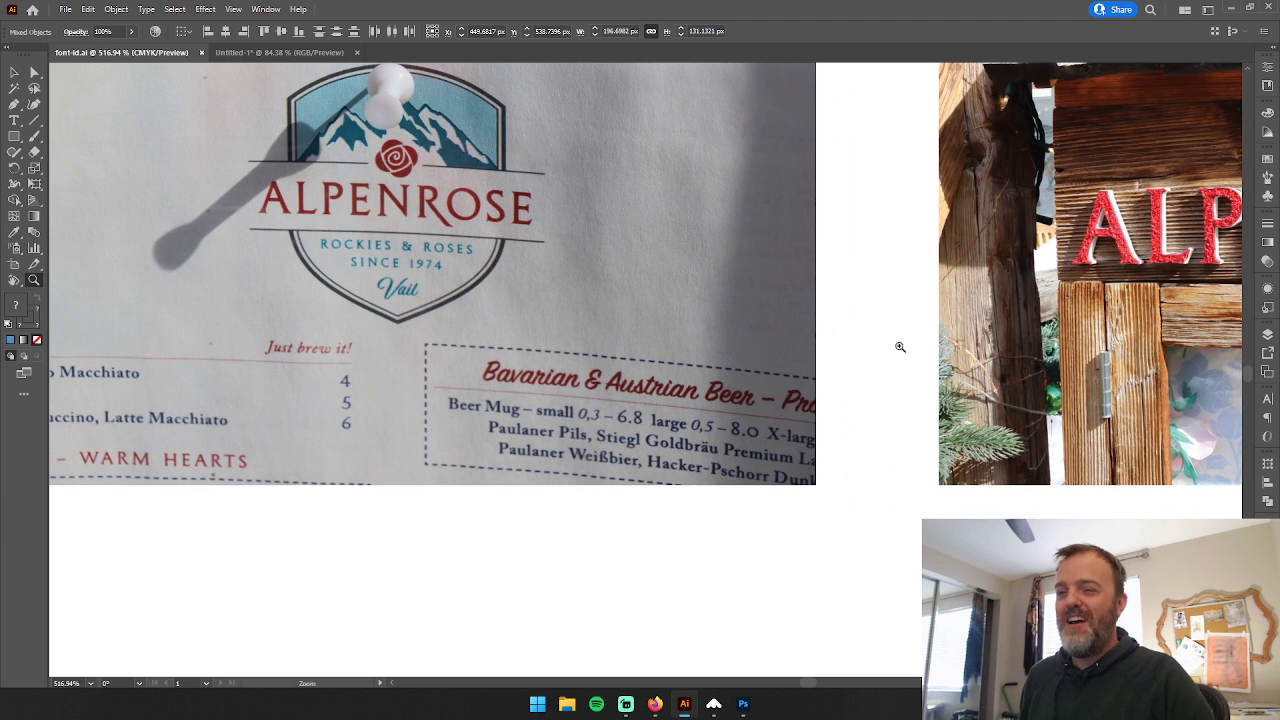
# Examine The Arrabelle at Vail Square sign closely, comparing its serif letters and the Vail Square text sample
pyautogui.hscroll(10, 900, 347)
pyautogui.hscroll(10, 644, 383)
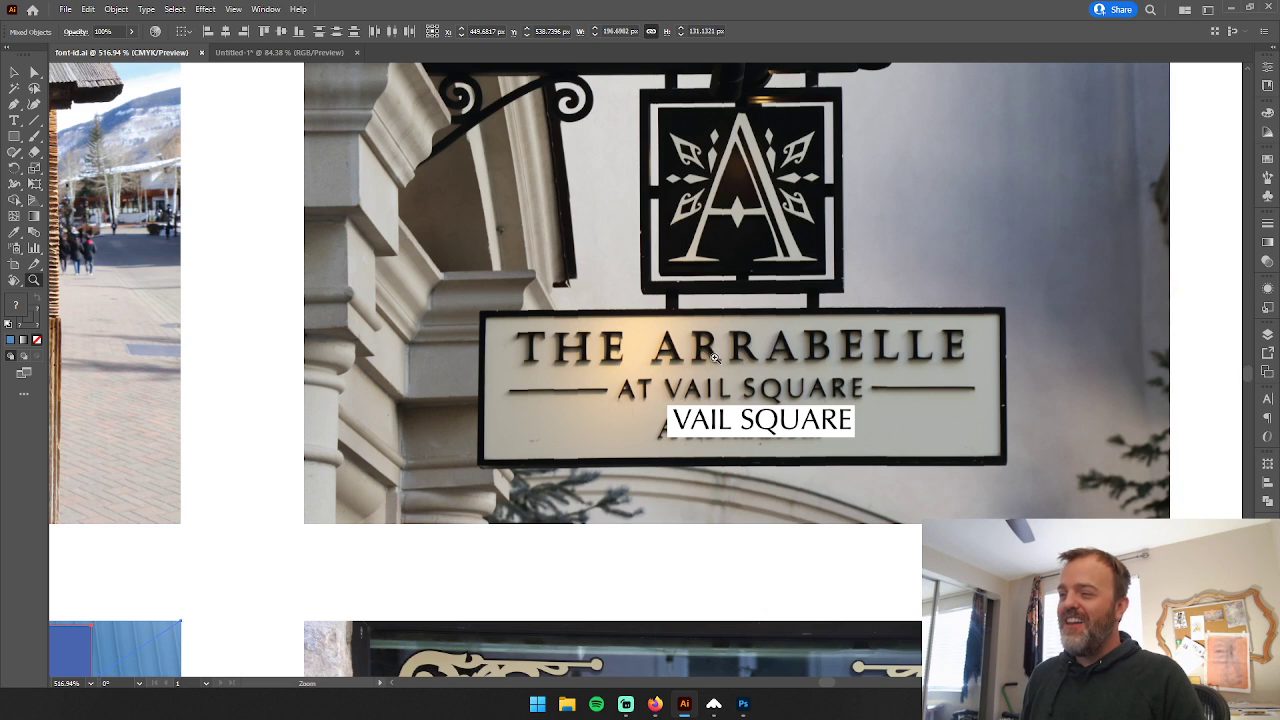
pyautogui.moveTo(711, 360); pyautogui.dragTo(985, 372)
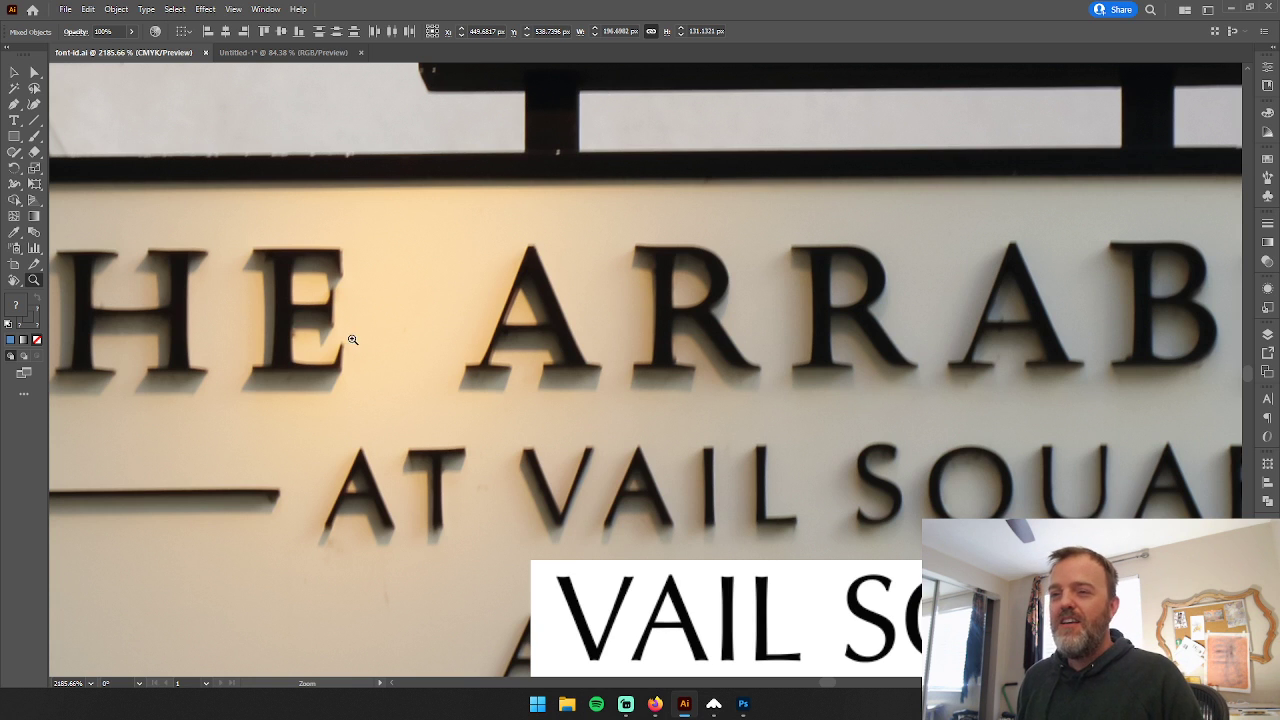
pyautogui.moveTo(986, 402)
pyautogui.mouseDown()
pyautogui.moveTo(667, 390)
pyautogui.moveTo(1014, 350)
pyautogui.mouseUp()
pyautogui.moveTo(450, 330)
pyautogui.mouseDown()
pyautogui.moveTo(664, 373)
pyautogui.moveTo(754, 324)
pyautogui.mouseUp()
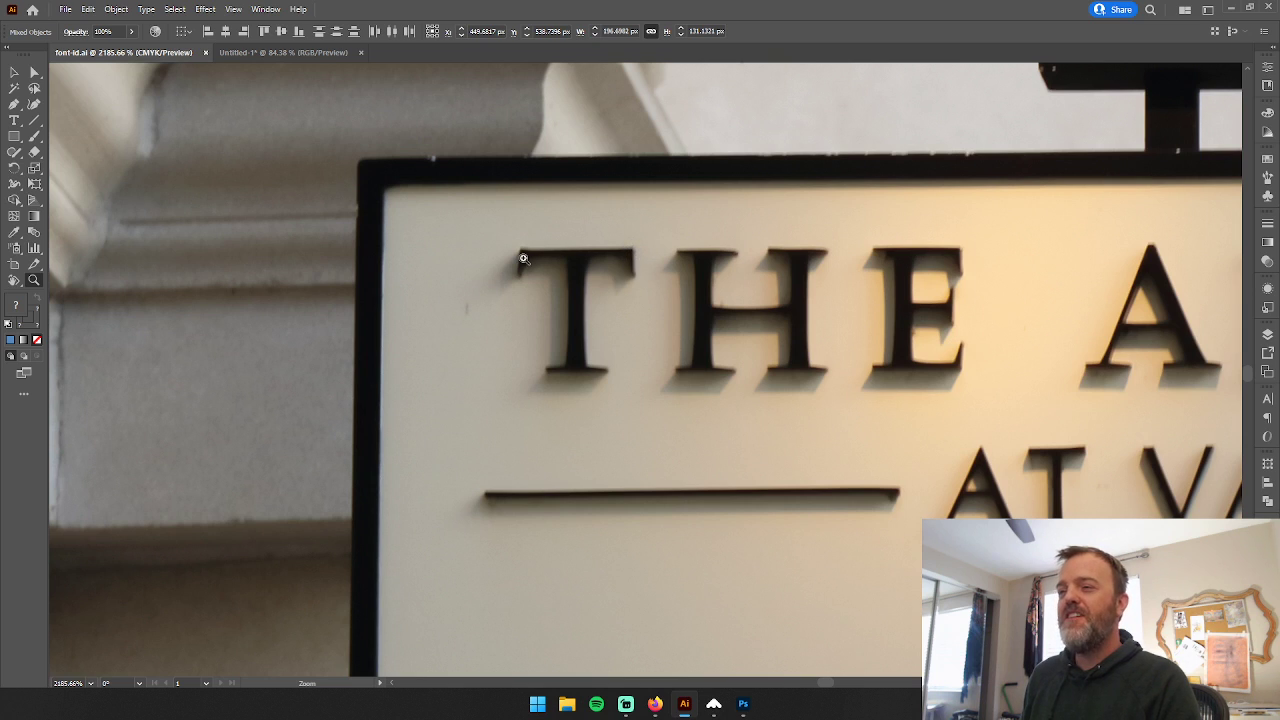
pyautogui.moveTo(1091, 417); pyautogui.dragTo(921, 324)
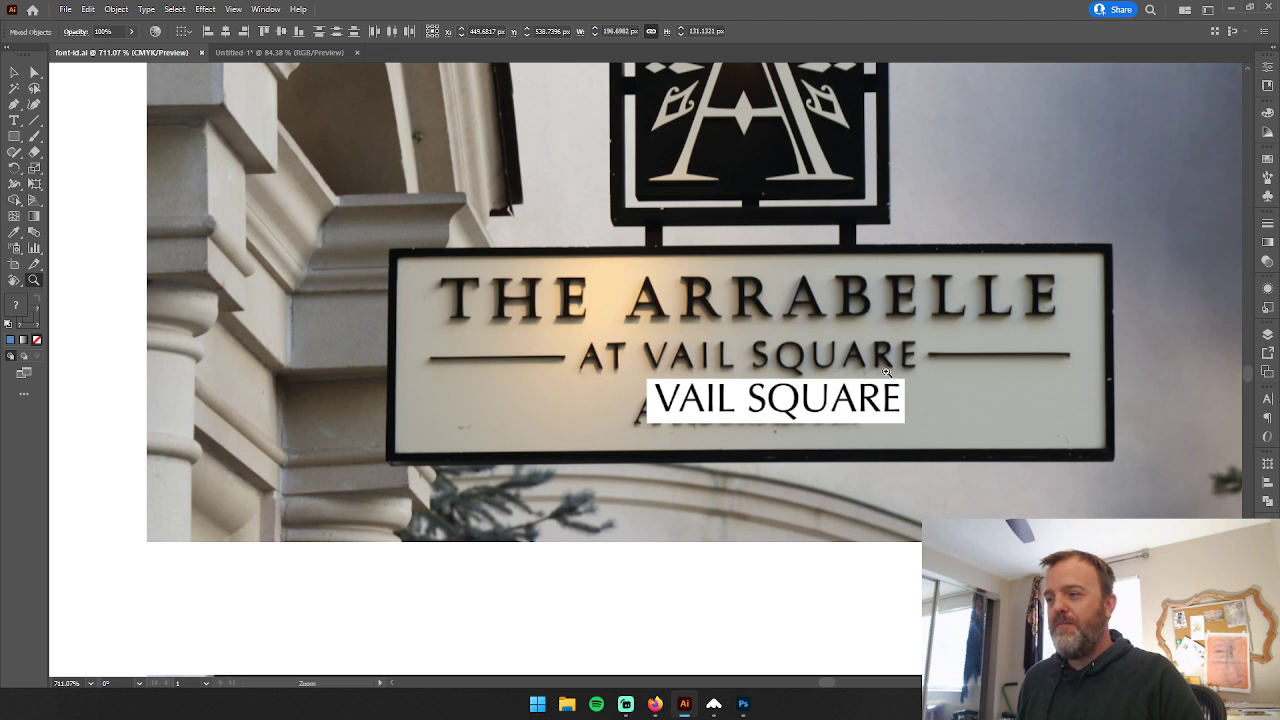
pyautogui.scroll(-3, 987, 371)
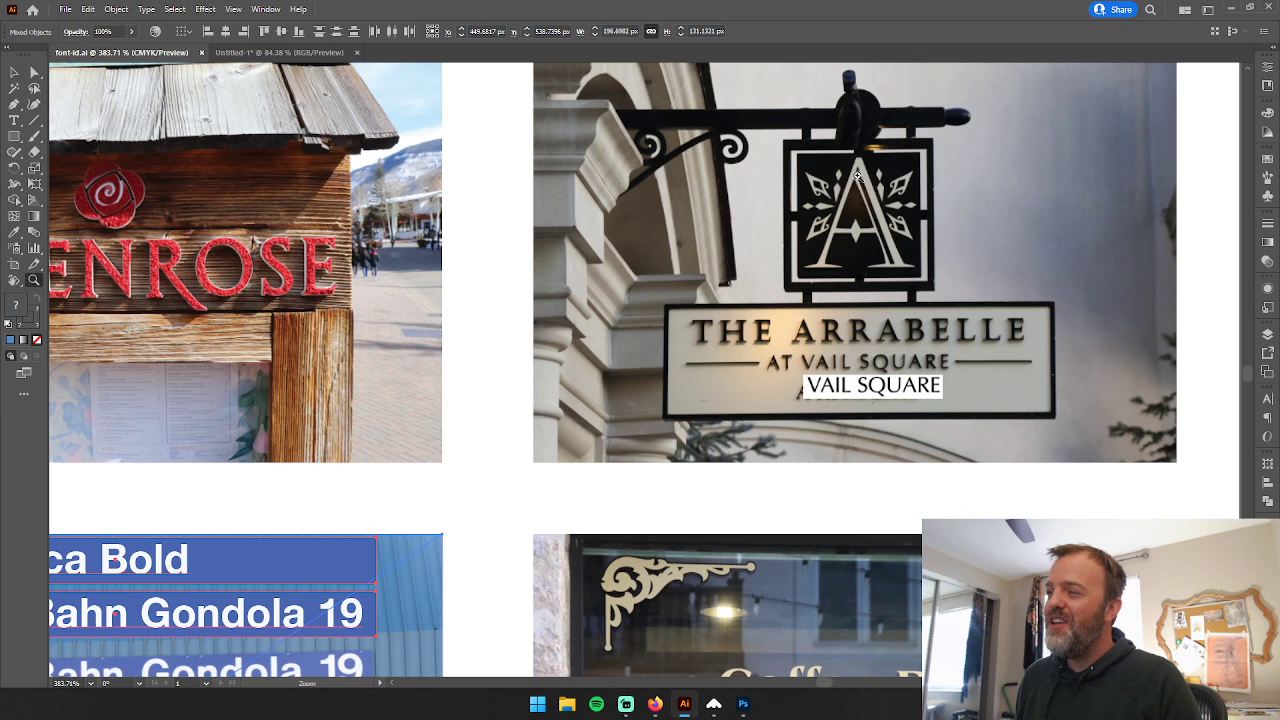
# Move the Helvetica and Impact lettering samples together off the Eagle Bahn Gondola 19 photo, toward its left side, and deselect them
pyautogui.press('space')
pyautogui.moveTo(663, 443); pyautogui.dragTo(1037, 189)
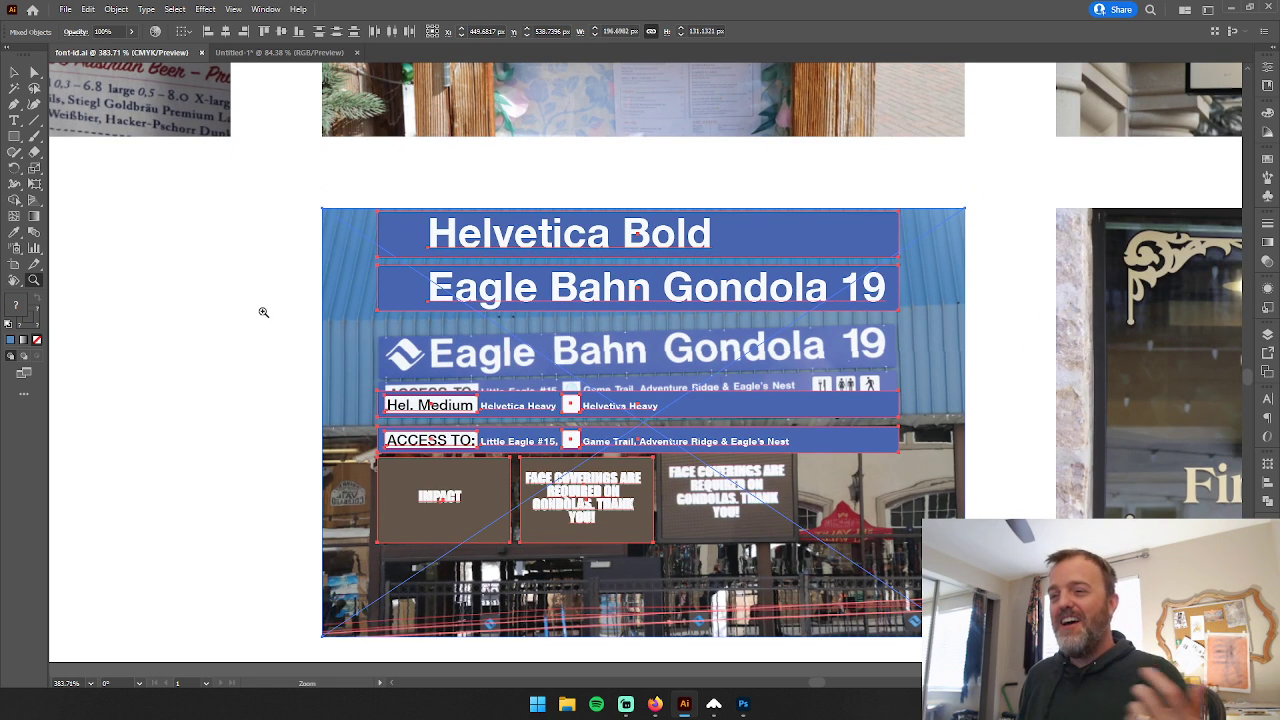
pyautogui.click(14, 72)
pyautogui.click(340, 306)
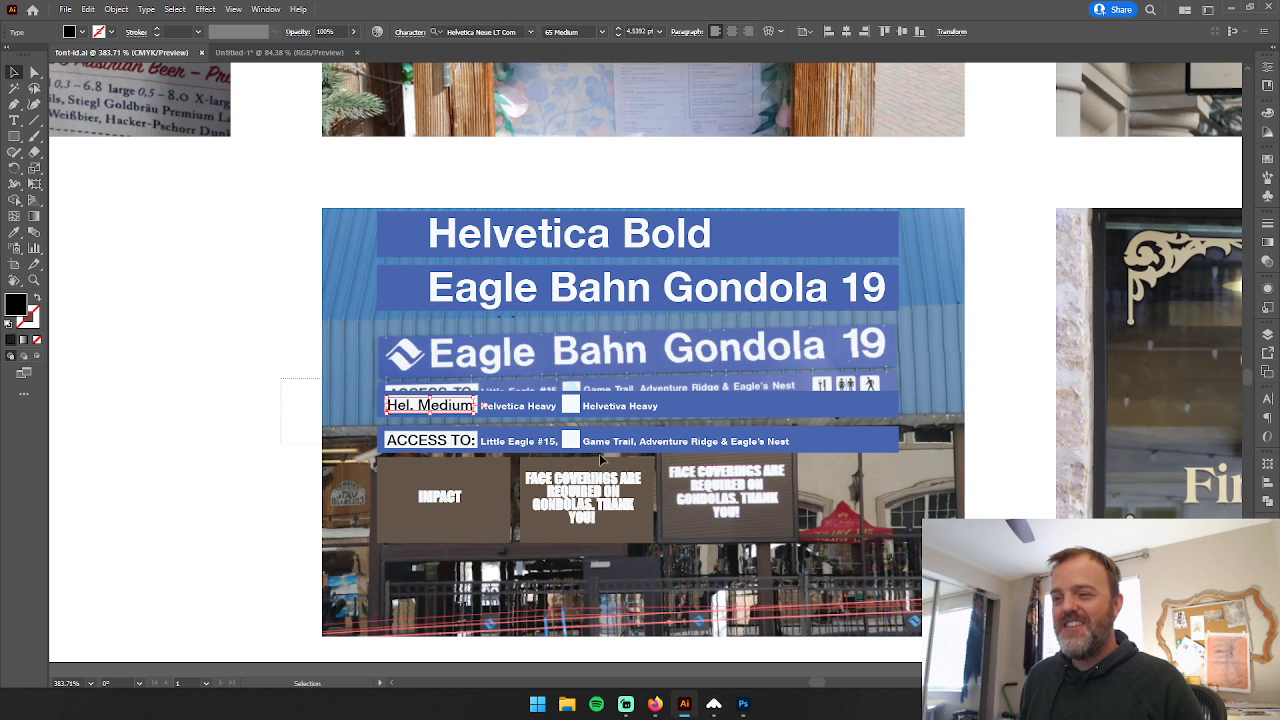
pyautogui.moveTo(770, 565); pyautogui.dragTo(291, 188)
pyautogui.keyDown('shift'); pyautogui.click(825, 307); pyautogui.keyUp('shift')
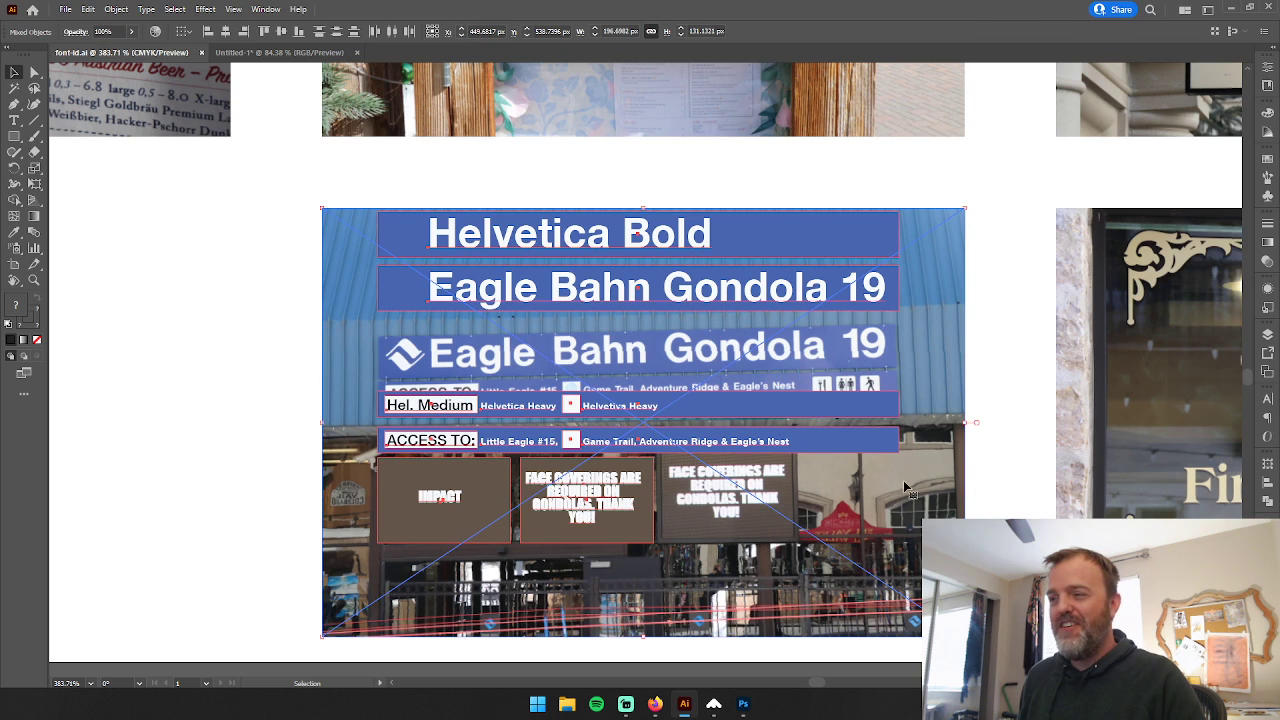
pyautogui.moveTo(825, 307); pyautogui.dragTo(282, 328)
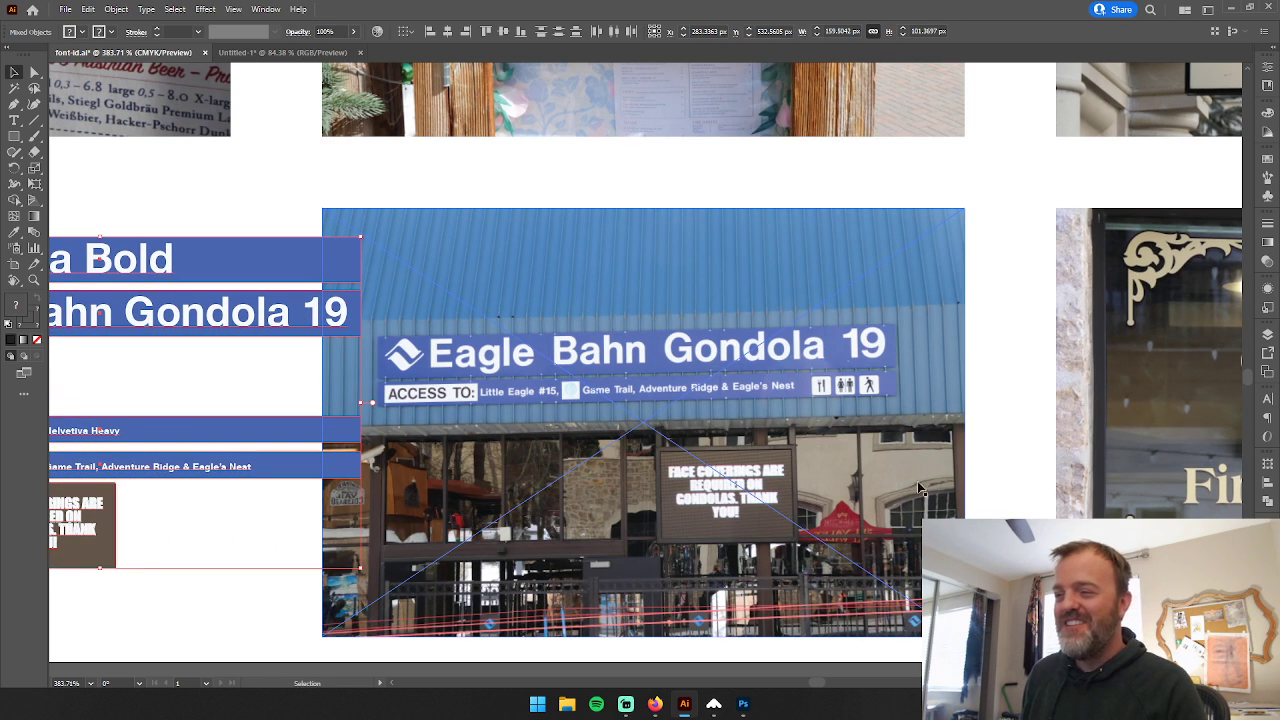
pyautogui.click(1006, 443)
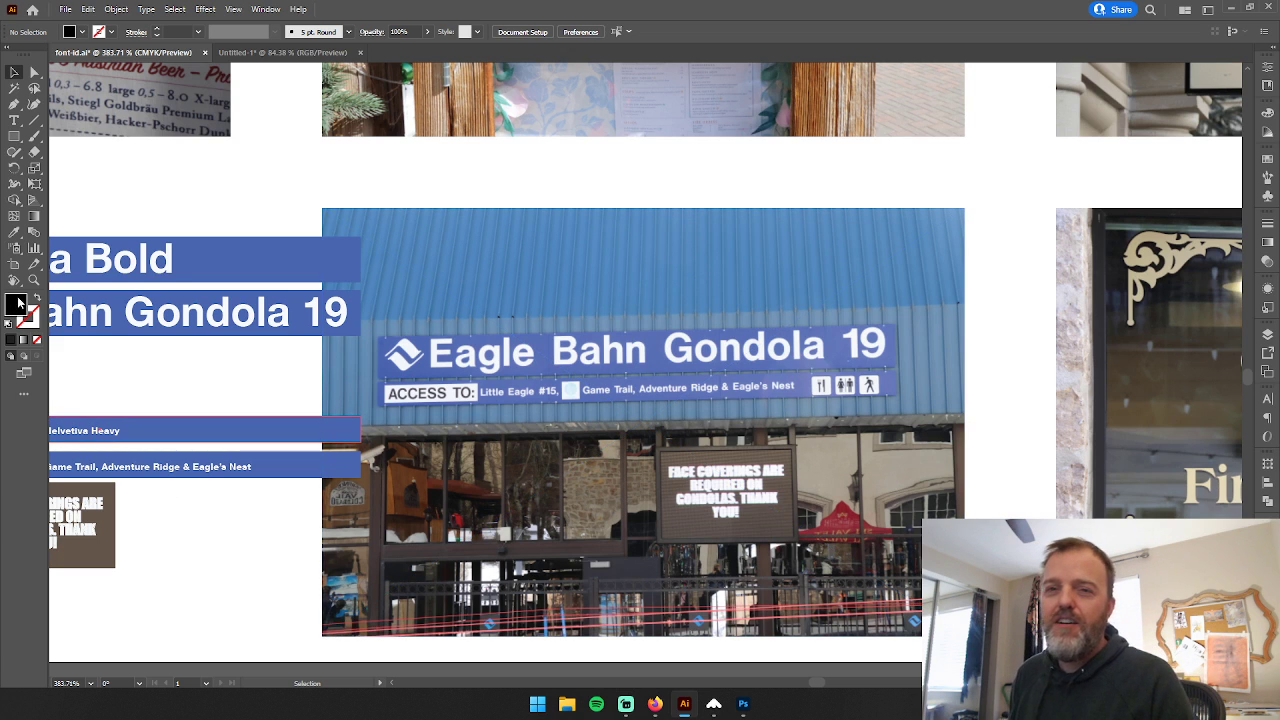
# Examine the Eagle Bahn Gondola 19 sign, its ACCESS TO line and the face coverings display, comparing them with the samples beside the photo
pyautogui.press('z')
pyautogui.moveTo(683, 385); pyautogui.dragTo(858, 355)
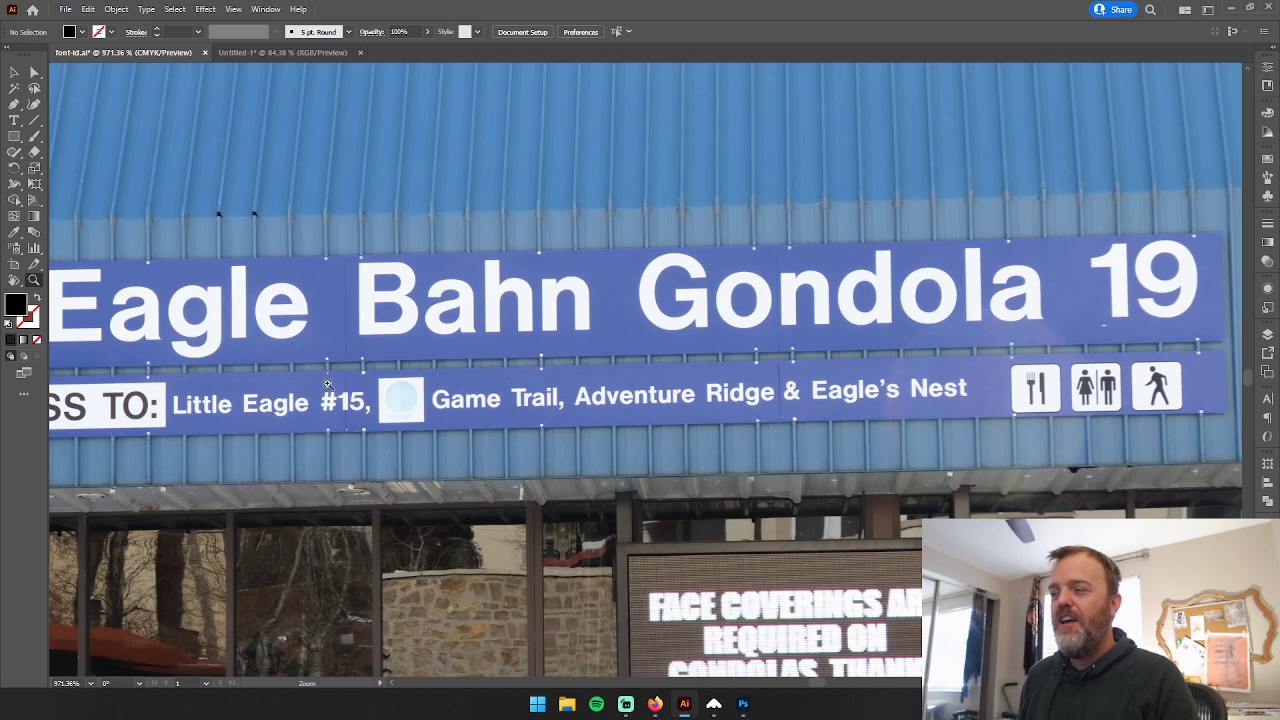
pyautogui.scroll(-1, 446, 426)
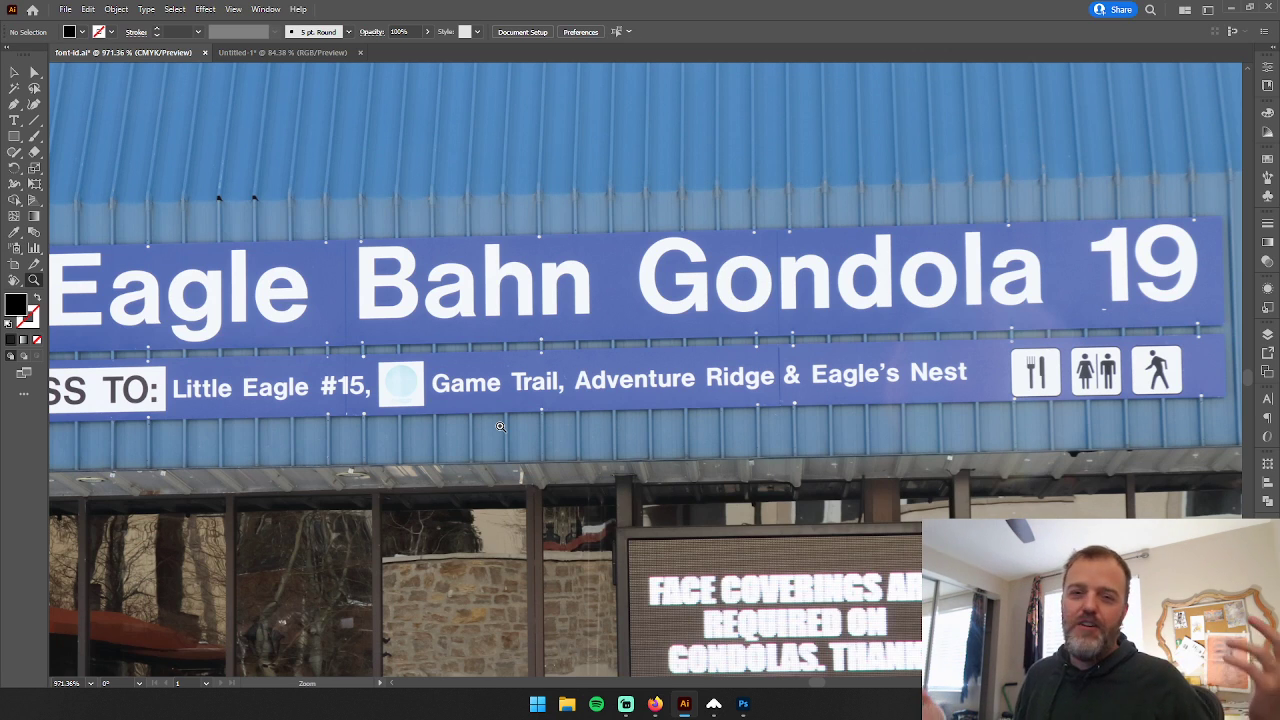
pyautogui.scroll(-5, 767, 444)
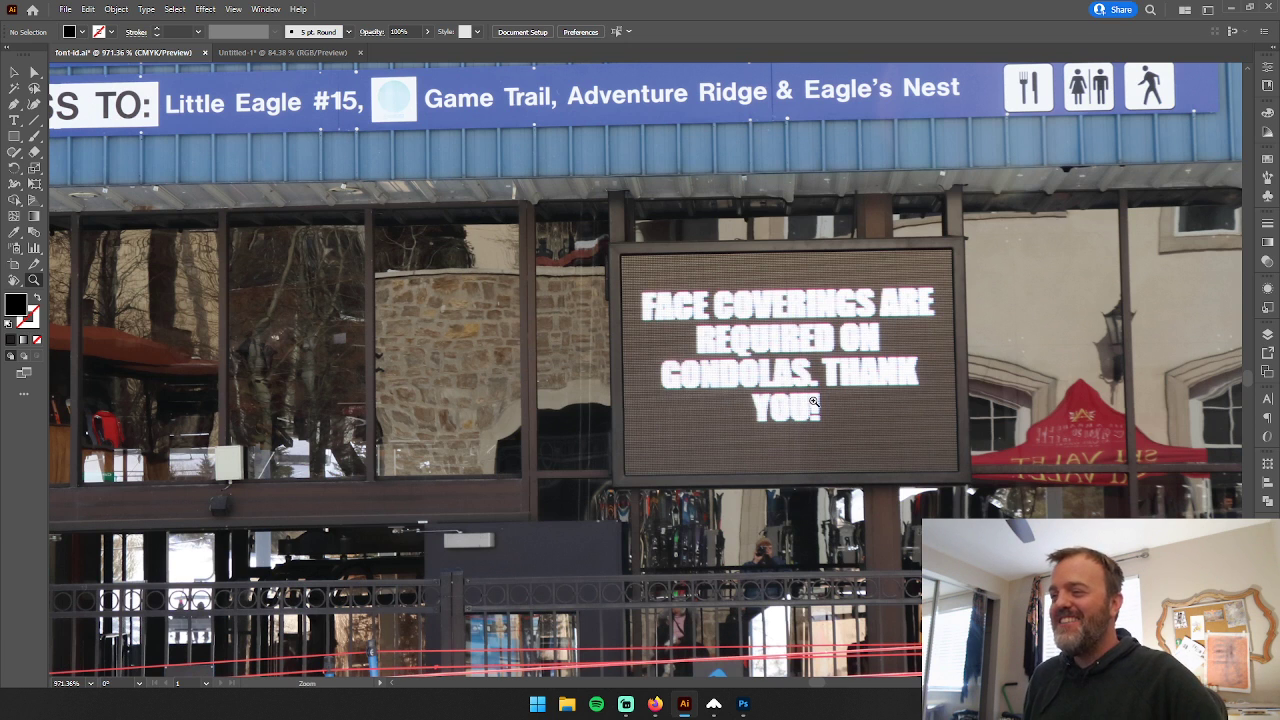
pyautogui.scroll(-2, 960, 407)
pyautogui.moveTo(977, 404); pyautogui.dragTo(892, 432)
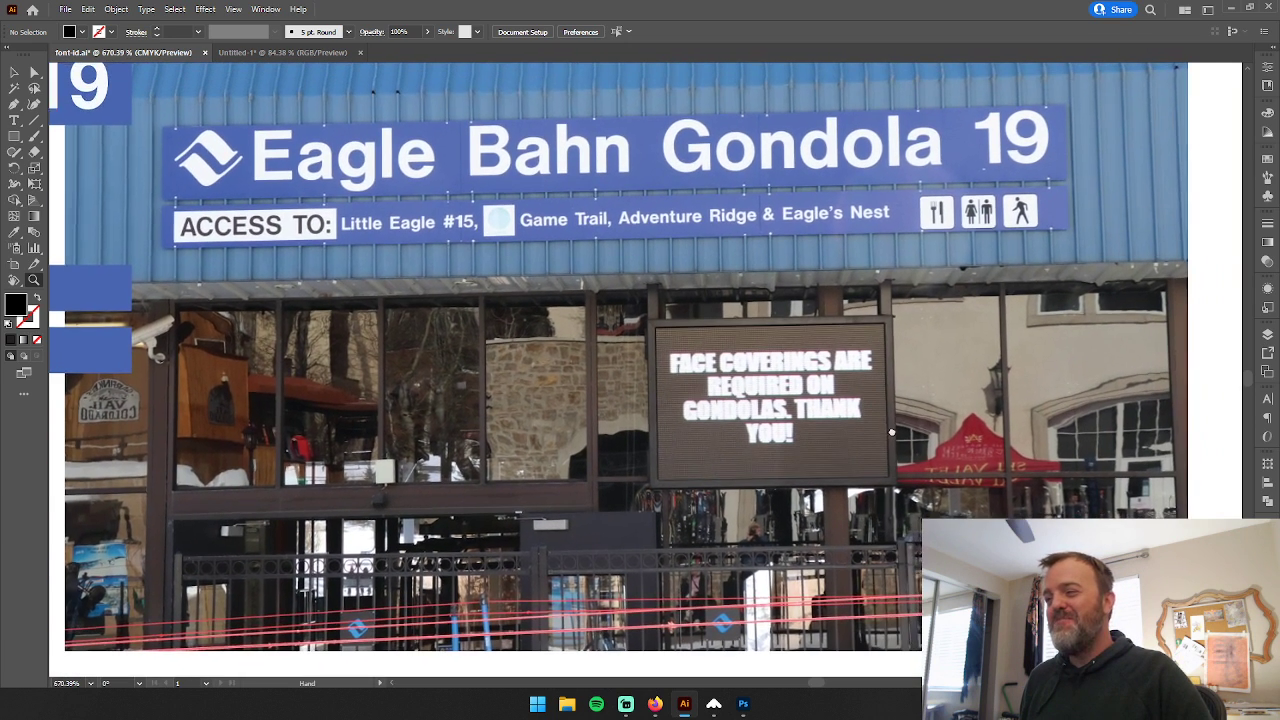
pyautogui.keyDown('alt'); pyautogui.click(905, 412); pyautogui.keyUp('alt')
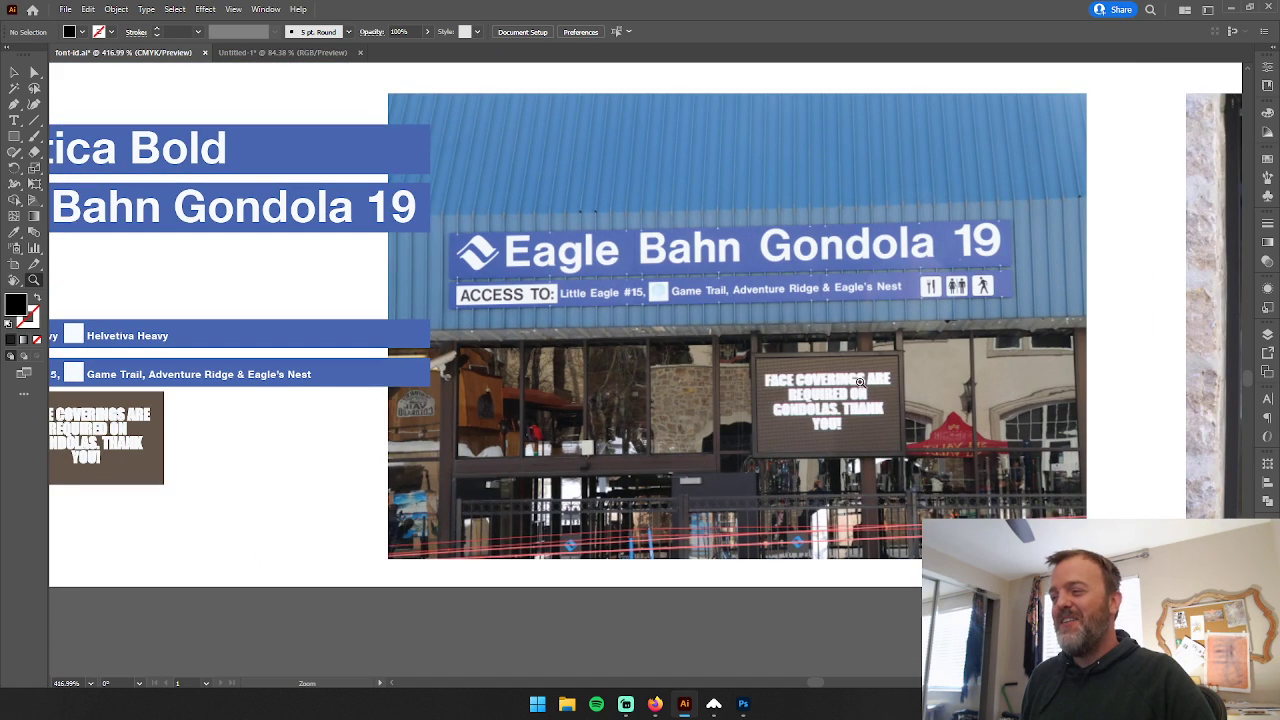
pyautogui.moveTo(830, 388); pyautogui.dragTo(797, 382)
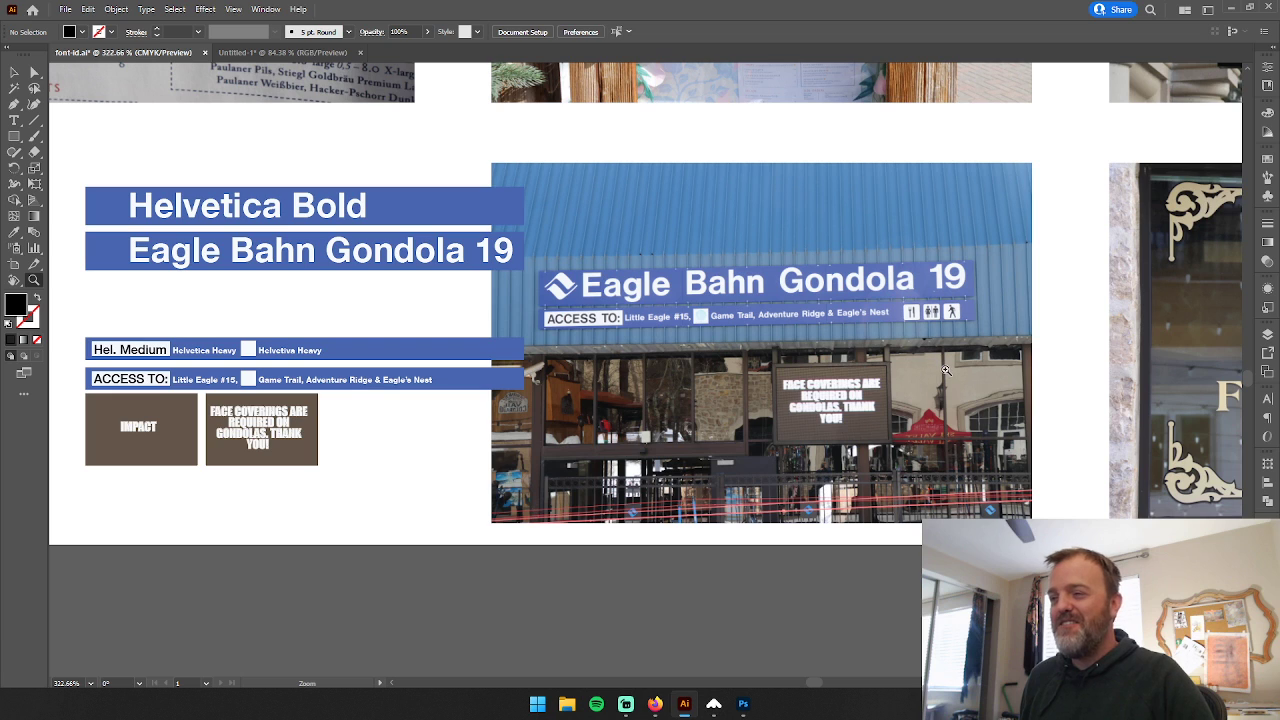
# Inspect the mirrored Garfinkel's Vail Colorado logo and the Ski Valet canopy lettering reflected in the gondola building's windows
pyautogui.moveTo(512, 411); pyautogui.dragTo(870, 353)
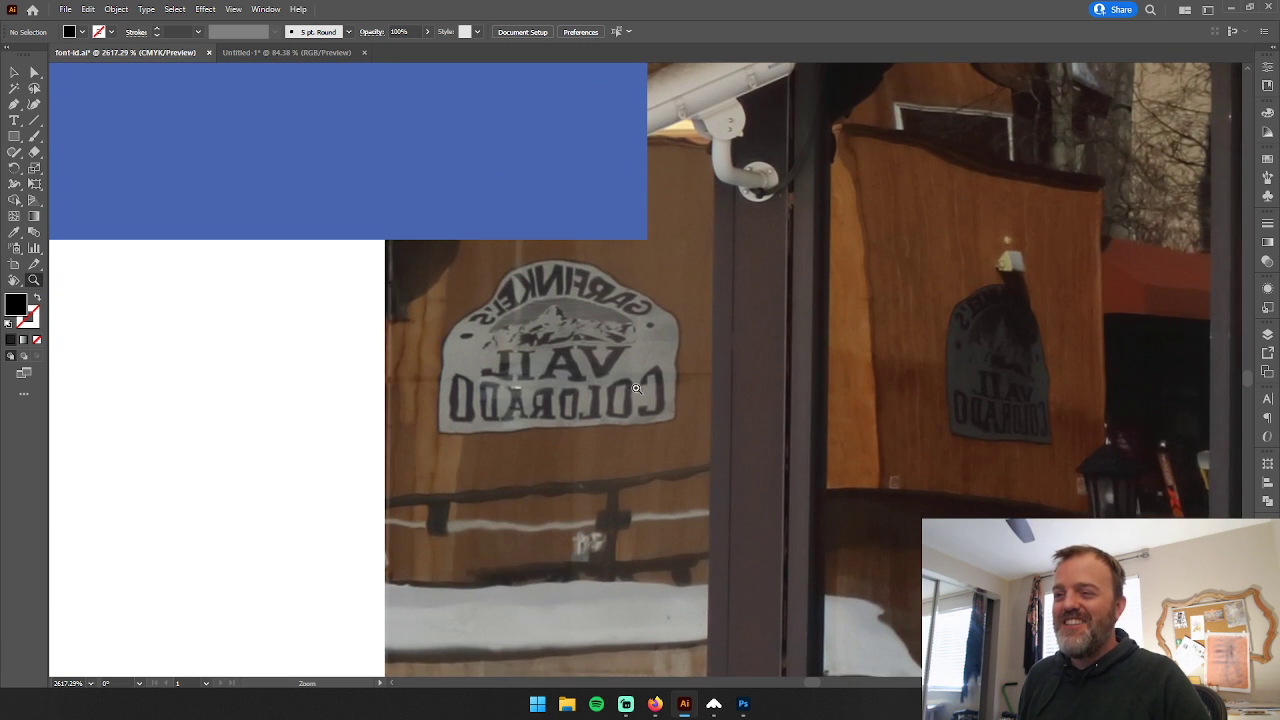
pyautogui.moveTo(544, 393); pyautogui.dragTo(630, 362)
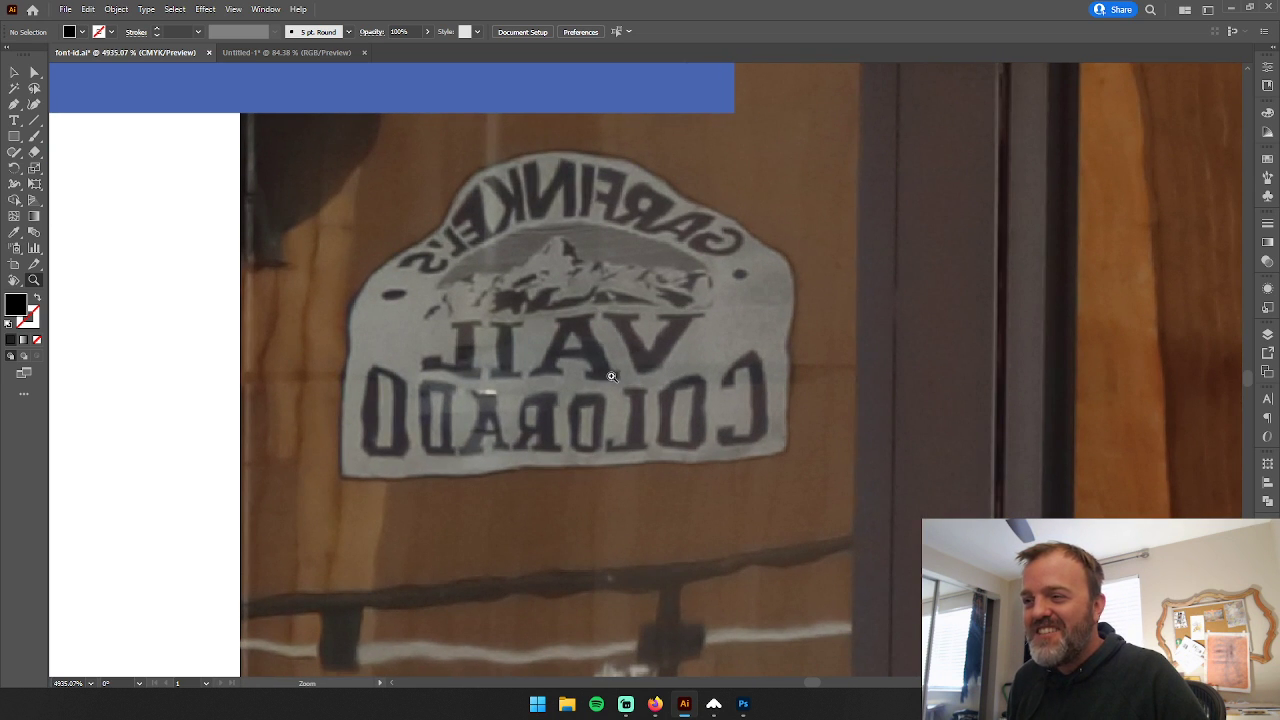
pyautogui.moveTo(1044, 385); pyautogui.dragTo(800, 366)
pyautogui.moveTo(1057, 420); pyautogui.dragTo(759, 380)
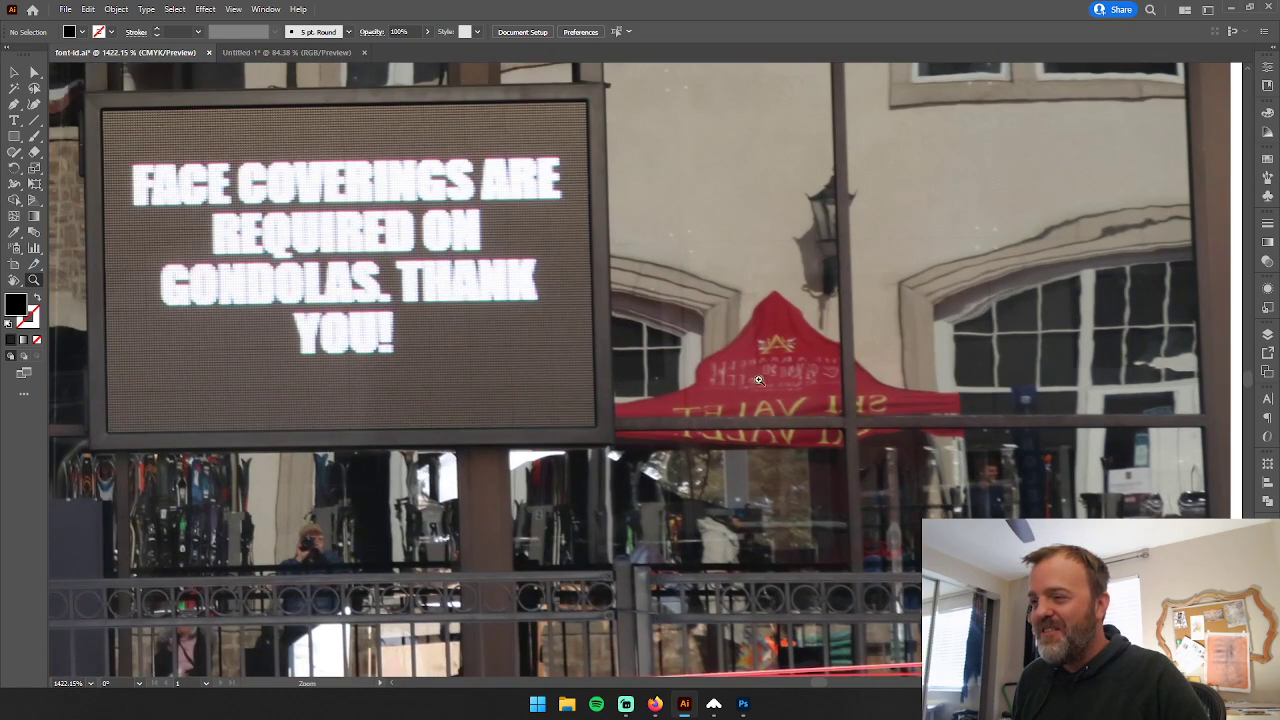
# Examine the Coffee Bar, Gelato and Fine Chocolate window lettering beside its recreation and the Americana Std Extra Bold sample
pyautogui.moveTo(927, 374); pyautogui.dragTo(700, 374)
pyautogui.moveTo(1005, 481); pyautogui.dragTo(748, 481)
pyautogui.scroll(-4, 748, 481)
pyautogui.hscroll(5, 748, 400)
pyautogui.scroll(-2, 746, 172)
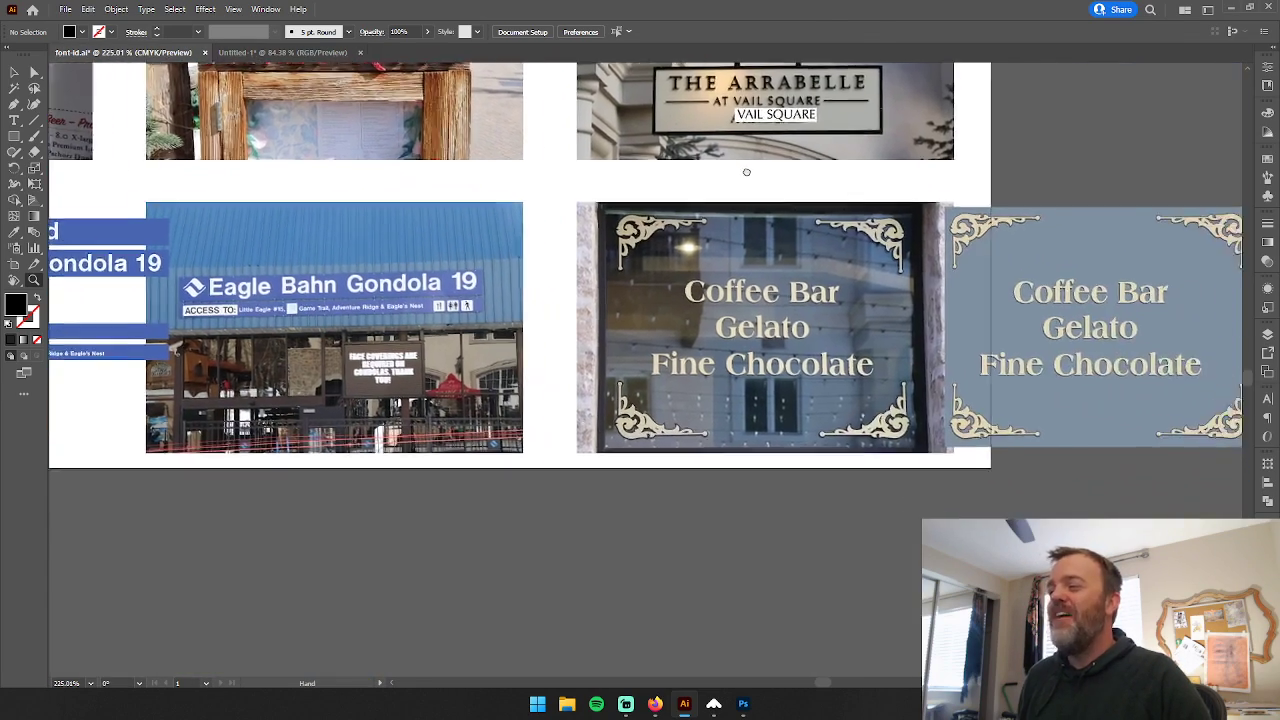
pyautogui.moveTo(746, 172); pyautogui.dragTo(580, 186)
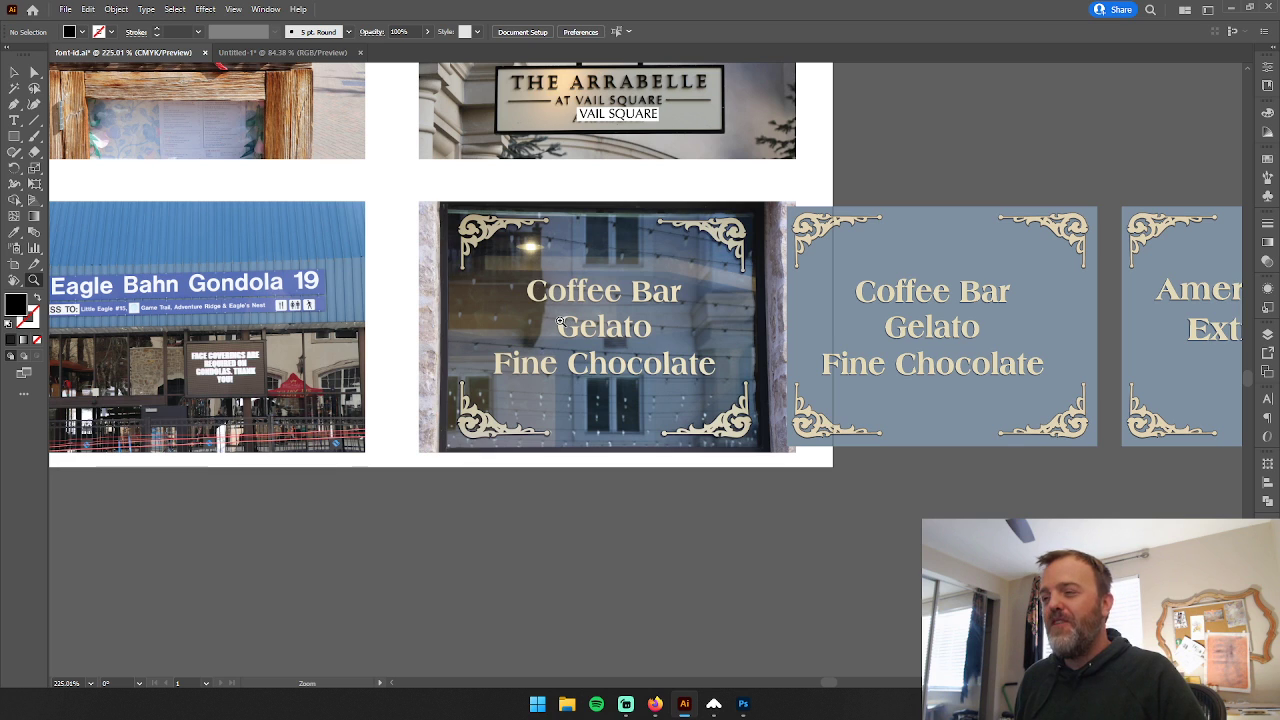
pyautogui.moveTo(562, 301); pyautogui.dragTo(750, 251)
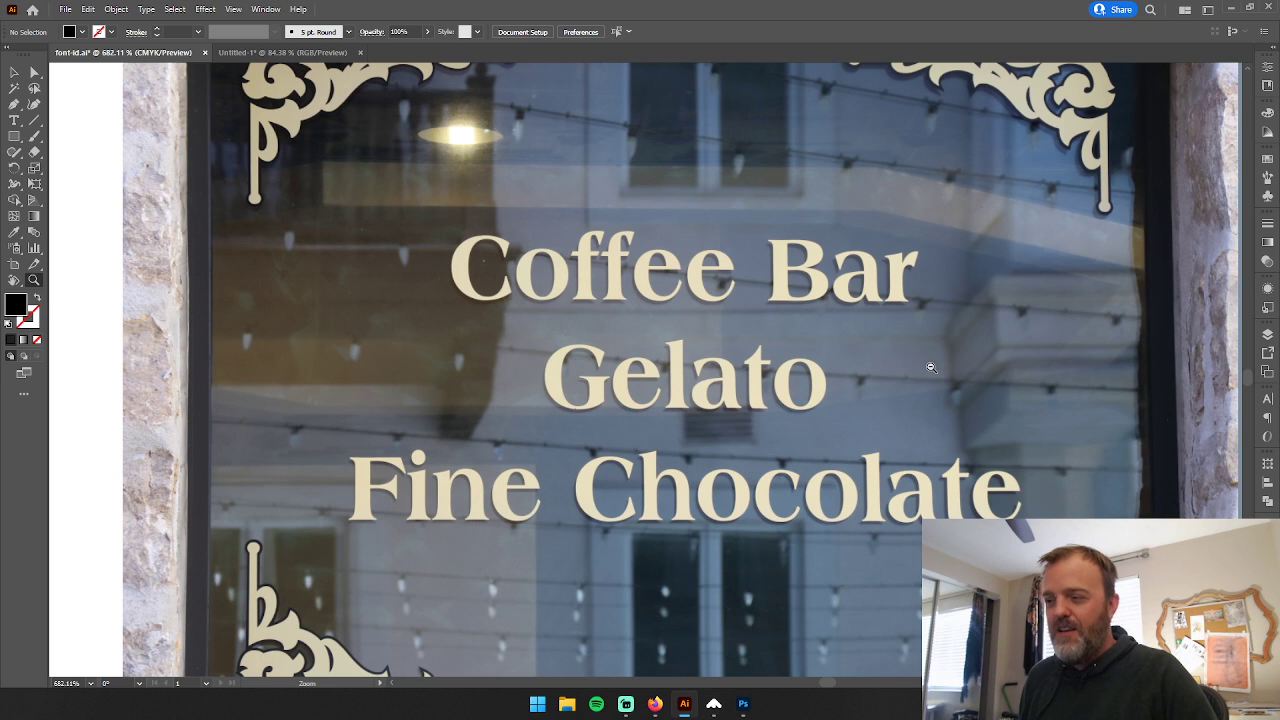
pyautogui.scroll(-4, 930, 367)
pyautogui.hscroll(3, 507, 328)
pyautogui.hscroll(1, 507, 328)
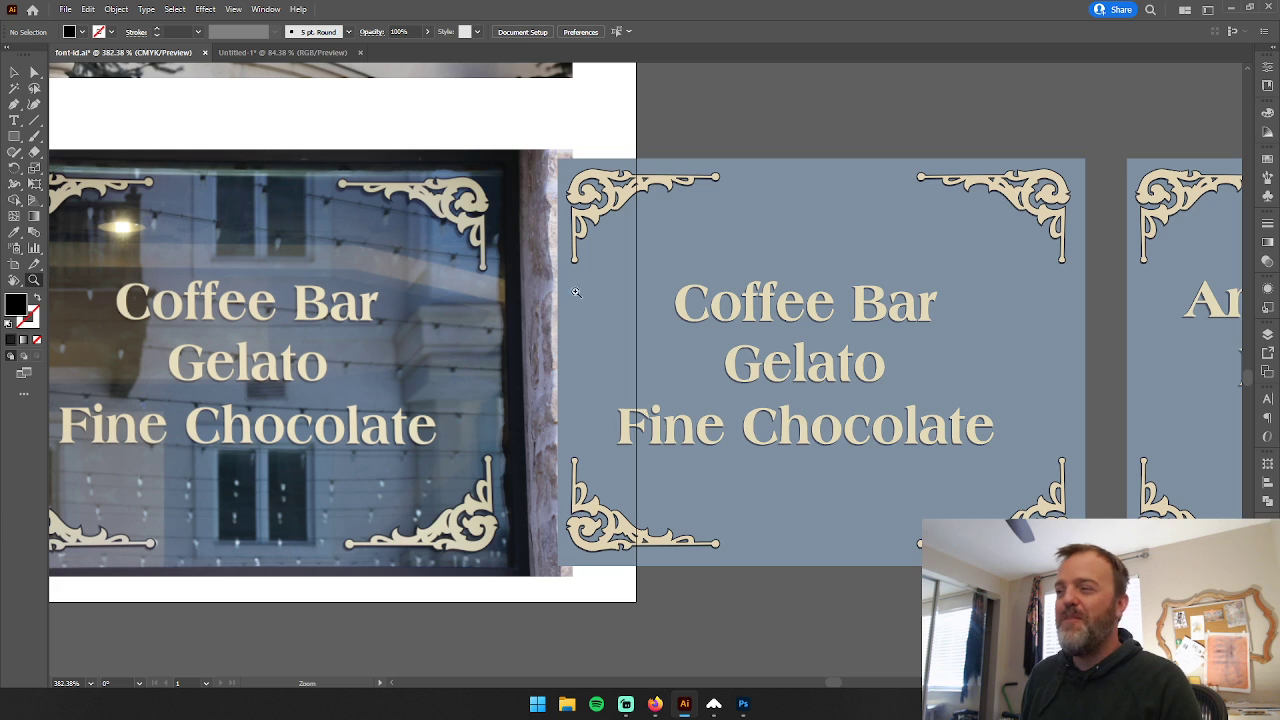
pyautogui.moveTo(851, 321); pyautogui.dragTo(711, 307)
pyautogui.hscroll(3, 711, 307)
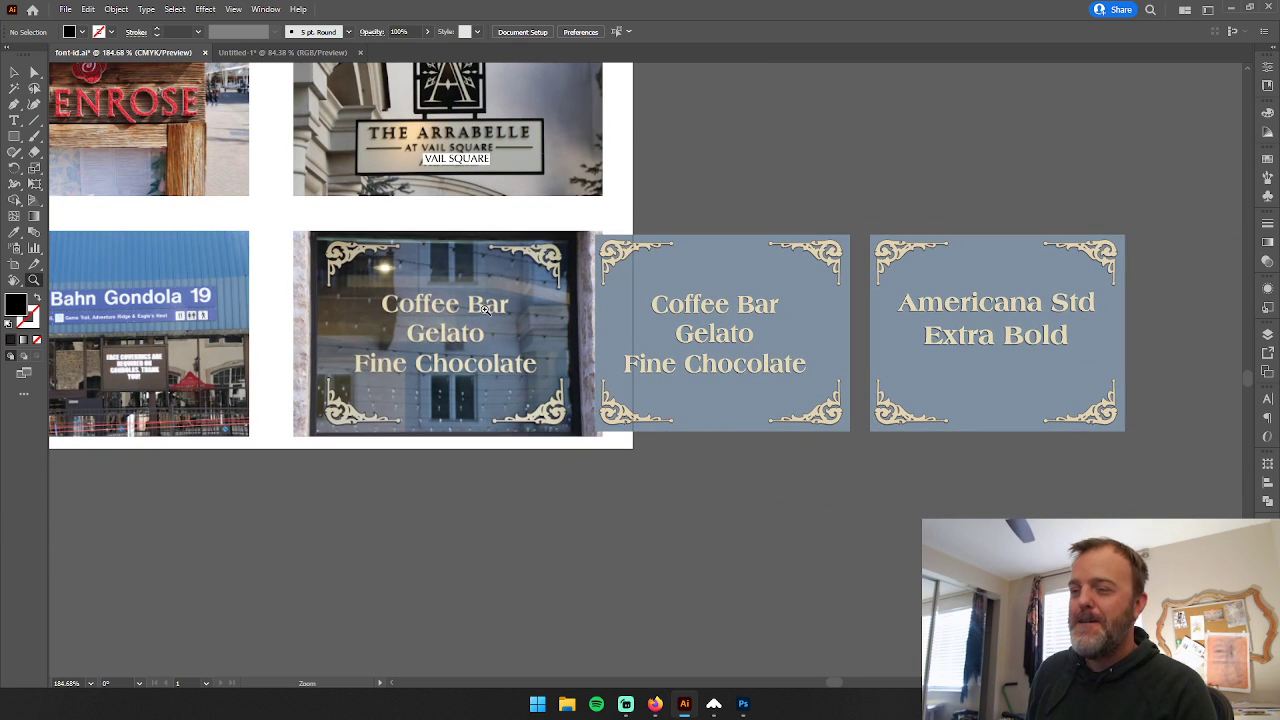